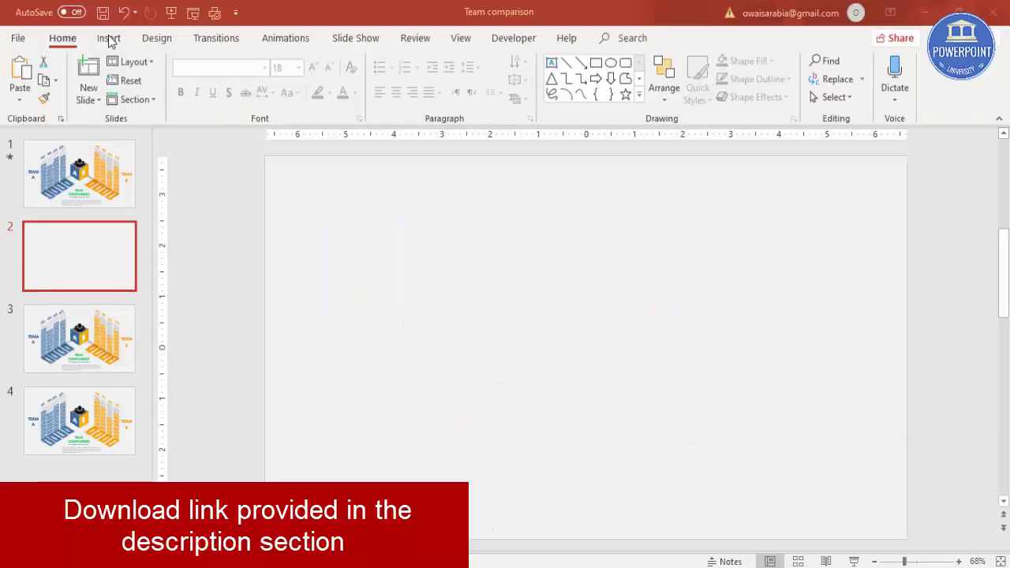
Step: Bring up the Insert ribbon to start adding content to the Team comparison deck
left_click(109, 38)
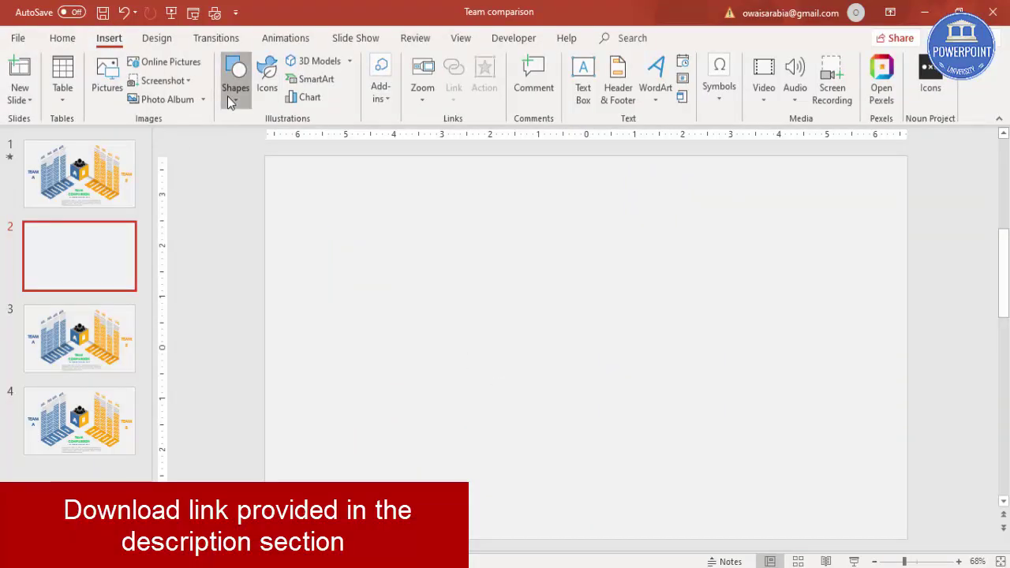
Step: Draw a 1.92-inch square near the slide centre with no outline
left_click(230, 101)
left_click(228, 217)
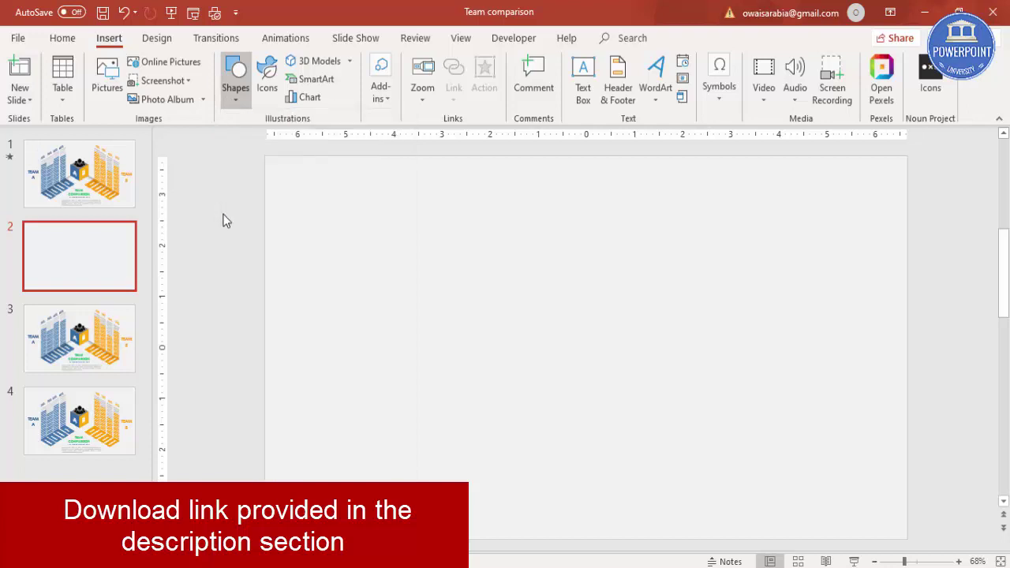
mouse_move(532, 265)
left_mouse_down()
mouse_move(623, 352)
mouse_move(622, 334)
mouse_move(586, 305)
left_mouse_up()
left_click(417, 81)
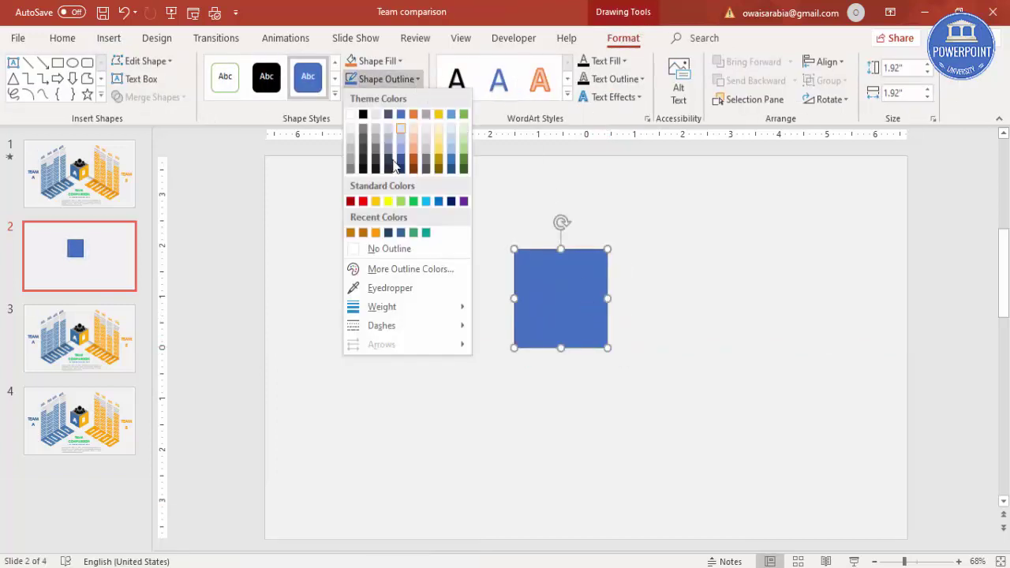
left_click(399, 250)
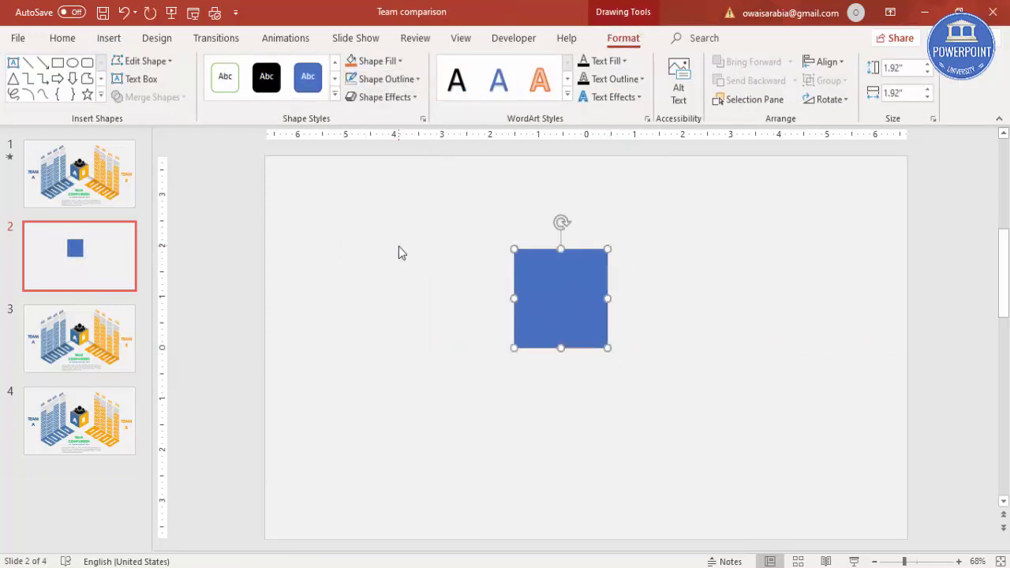
Step: Fill the square grey and bring up its Format Shape pane
left_click(385, 63)
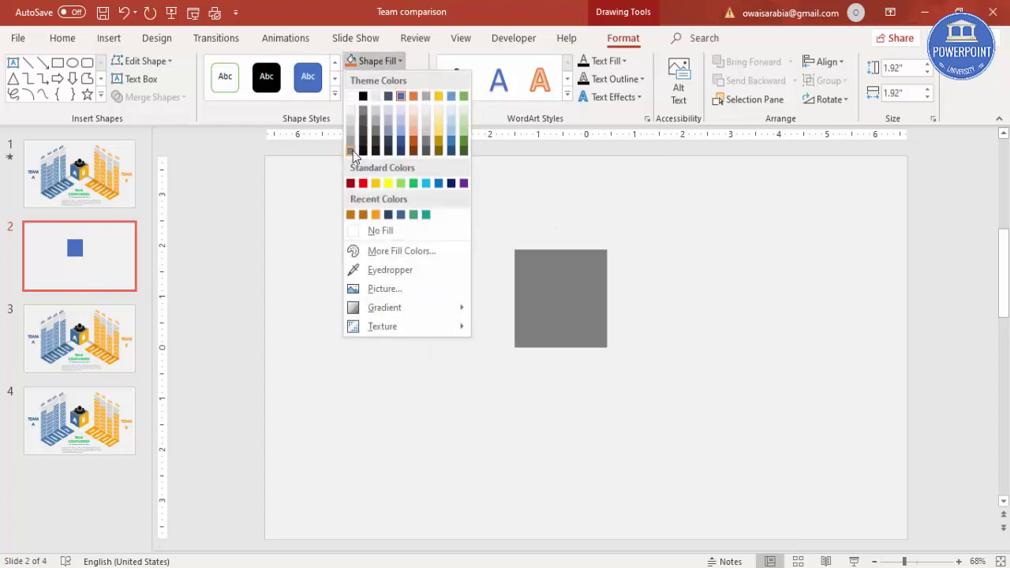
left_click(352, 156)
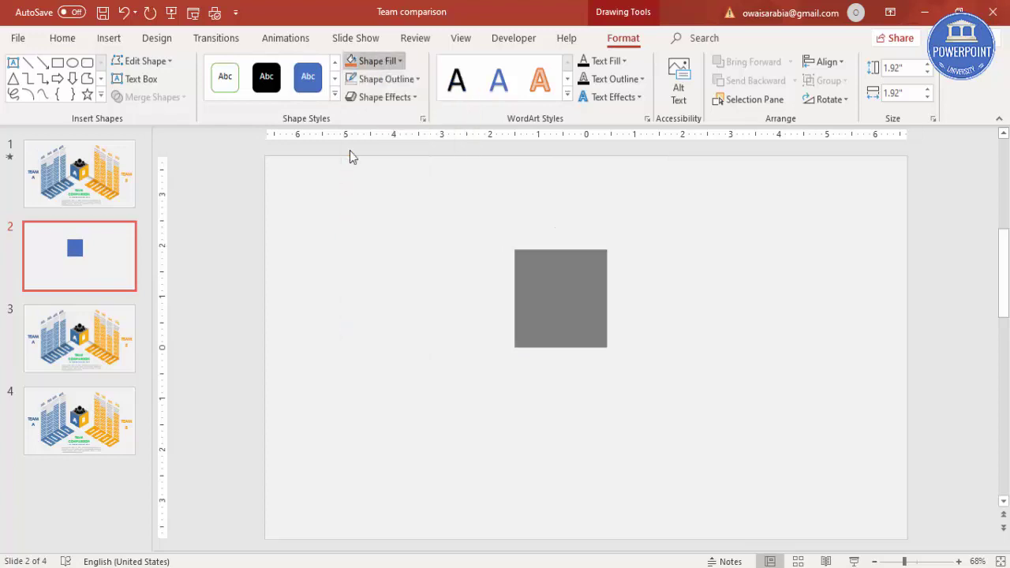
right_click(567, 308)
left_click(644, 529)
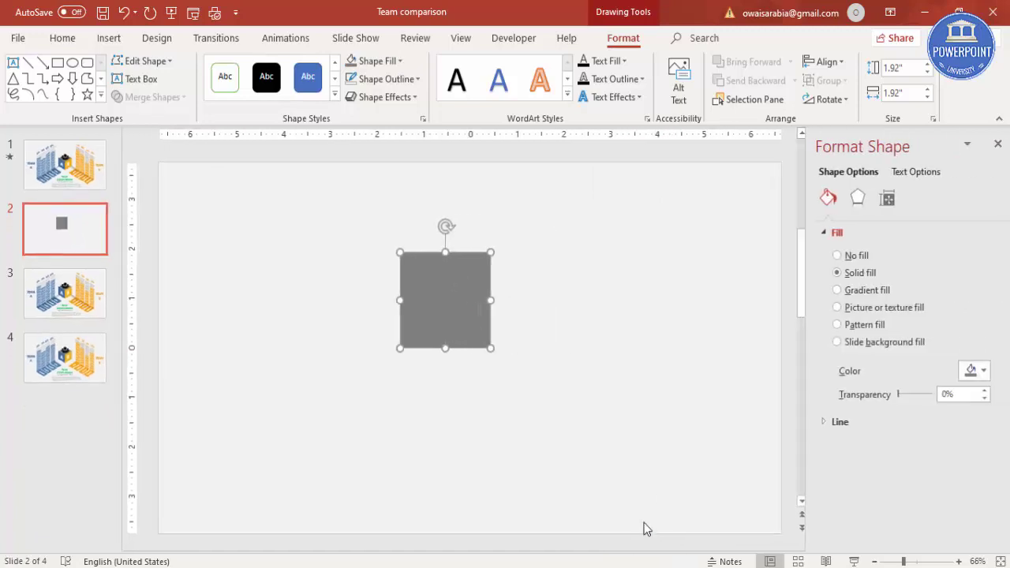
Step: Apply the Isometric: Top Up 3-D rotation to the square, then duplicate the diamond below-right
left_click(857, 201)
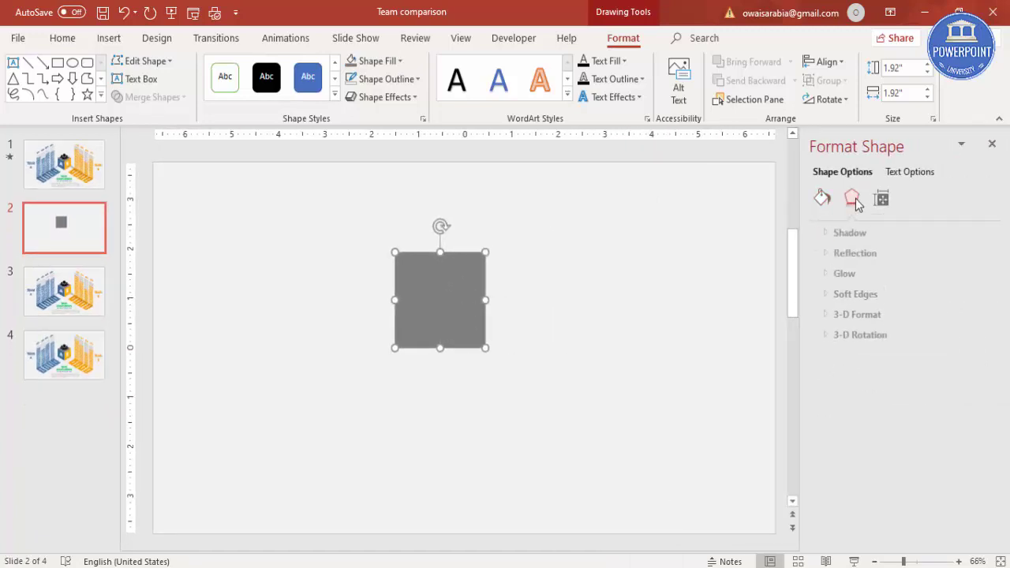
left_click(818, 335)
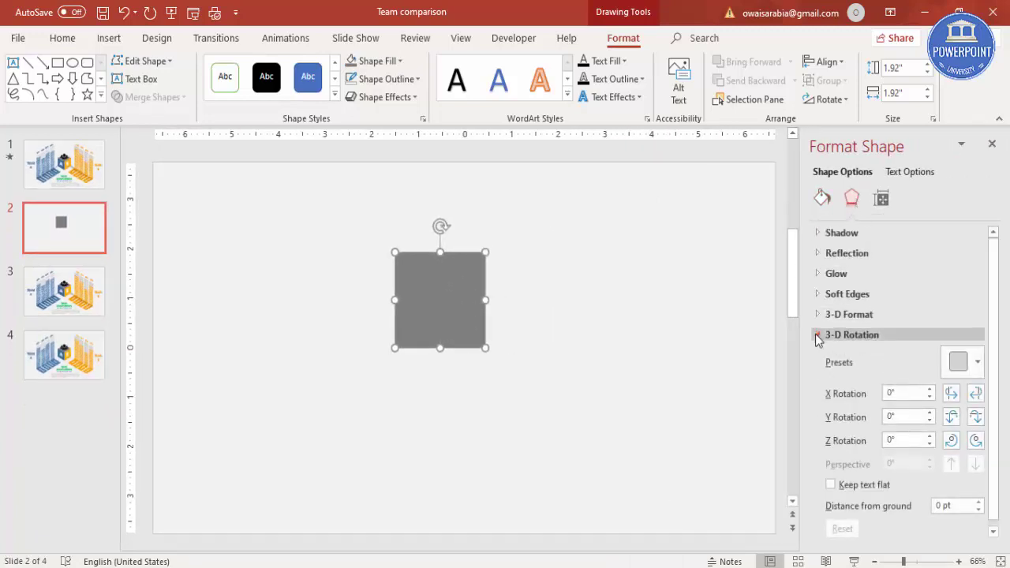
left_click(962, 362)
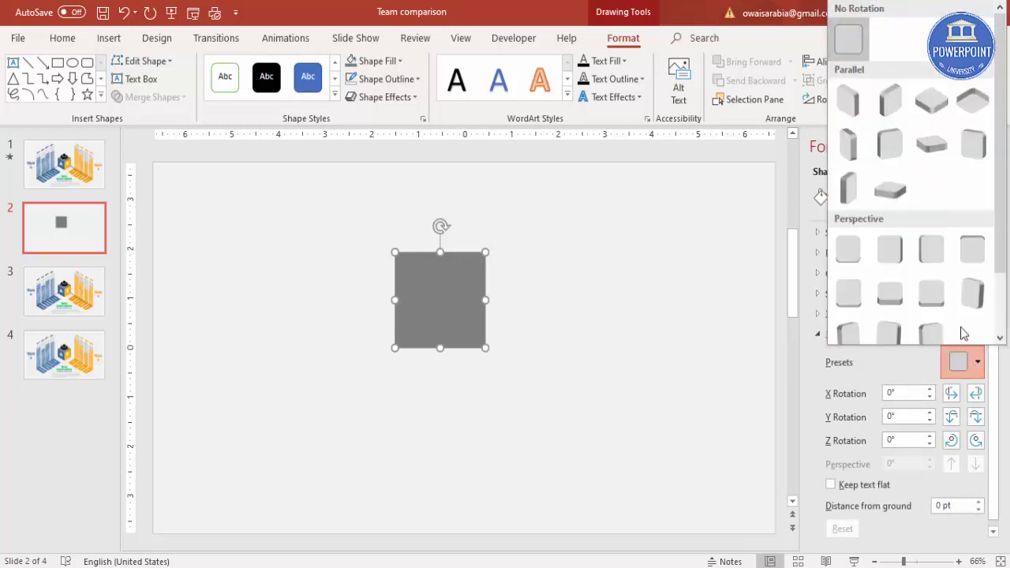
left_click(943, 108)
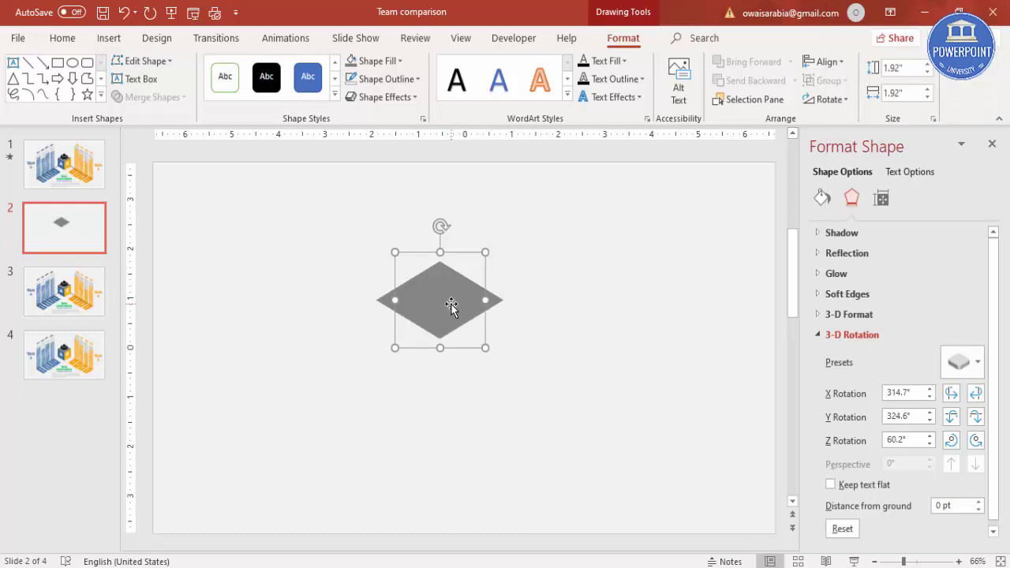
left_click_drag(452, 306, 542, 368)
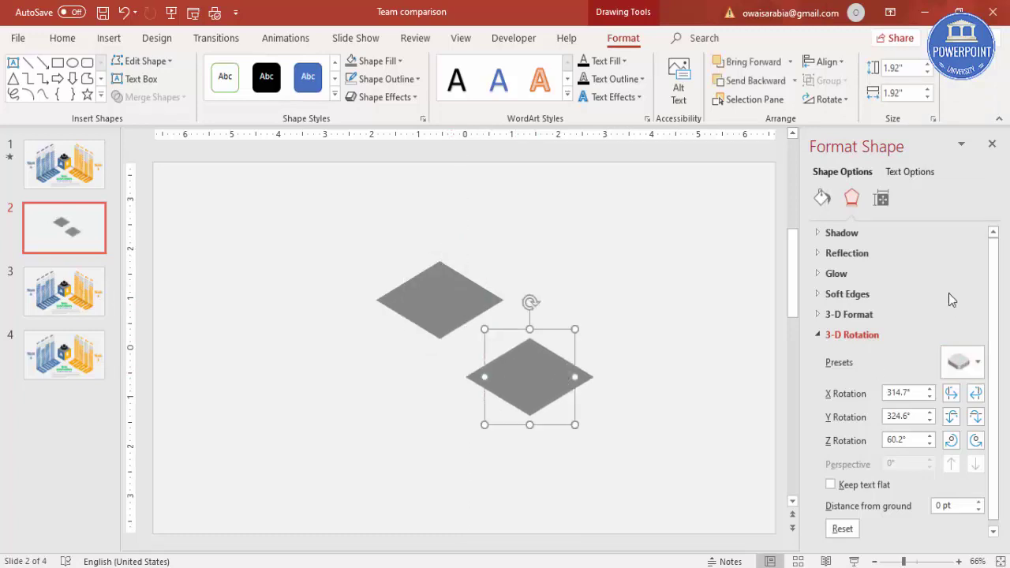
Step: Make the copy an orange Isometric: Right Up face under the diamond's right edge
left_click(958, 362)
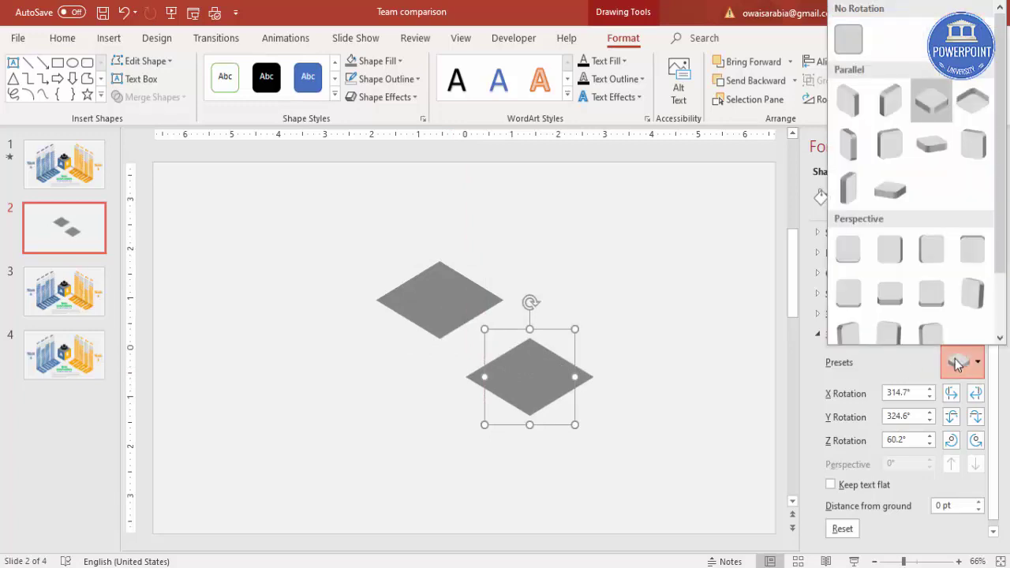
left_click(888, 110)
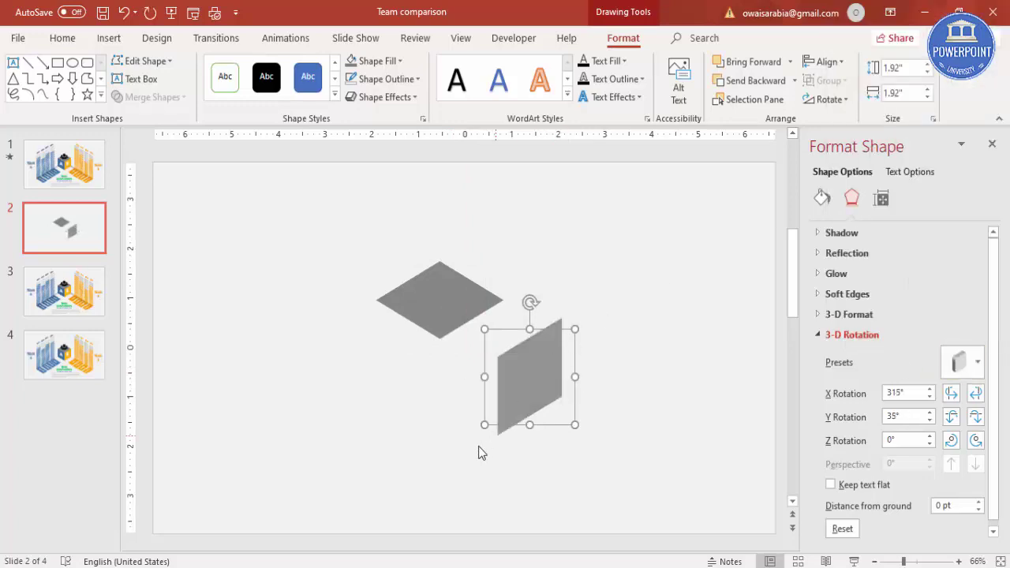
left_click(399, 61)
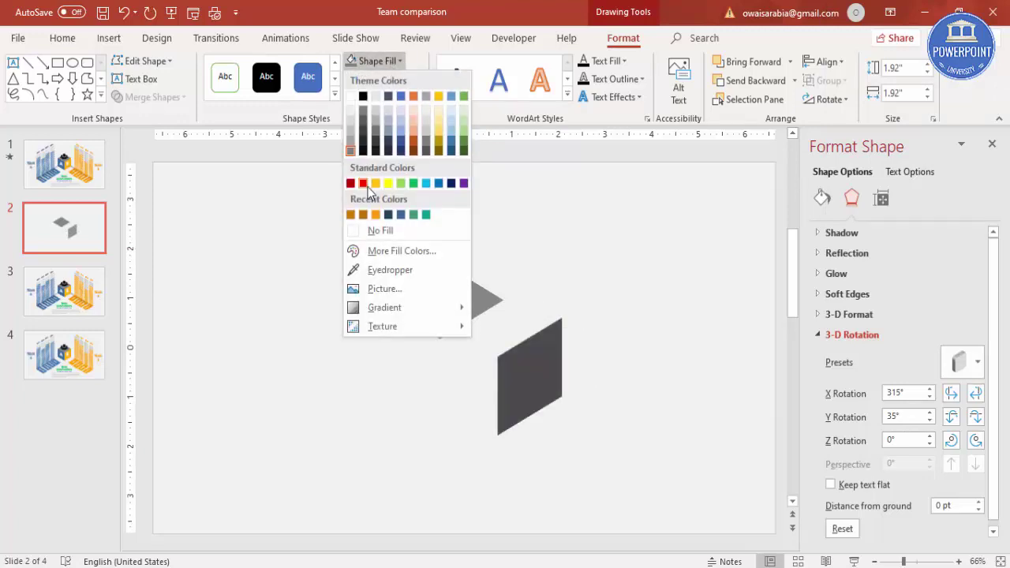
left_click(376, 215)
left_click_drag(532, 384, 490, 368)
Step: Duplicate it into a dark-blue Isometric: Left Down face under the diamond's left edge
key("ctrl+d")
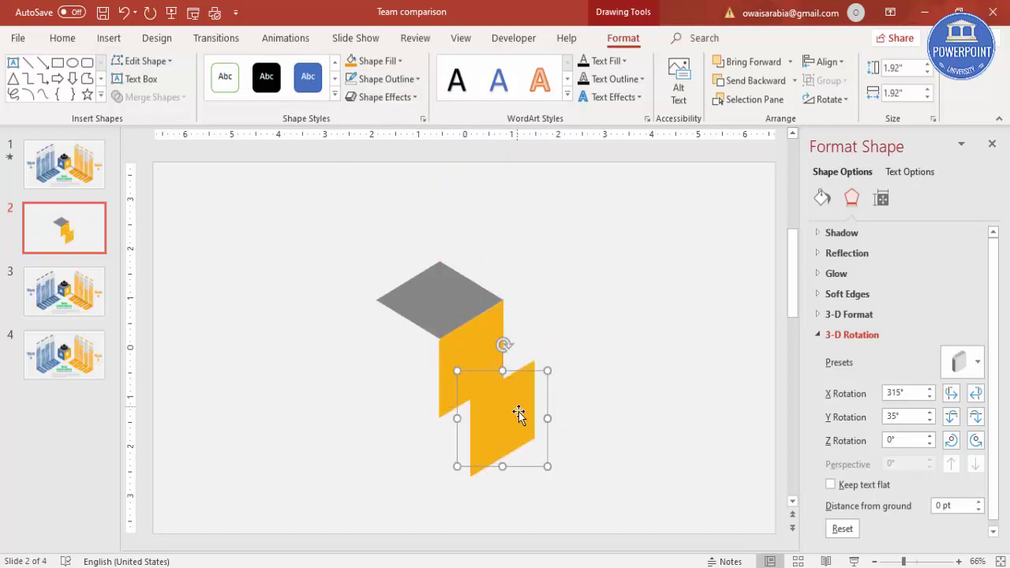
left_click_drag(518, 414, 616, 402)
left_click(961, 362)
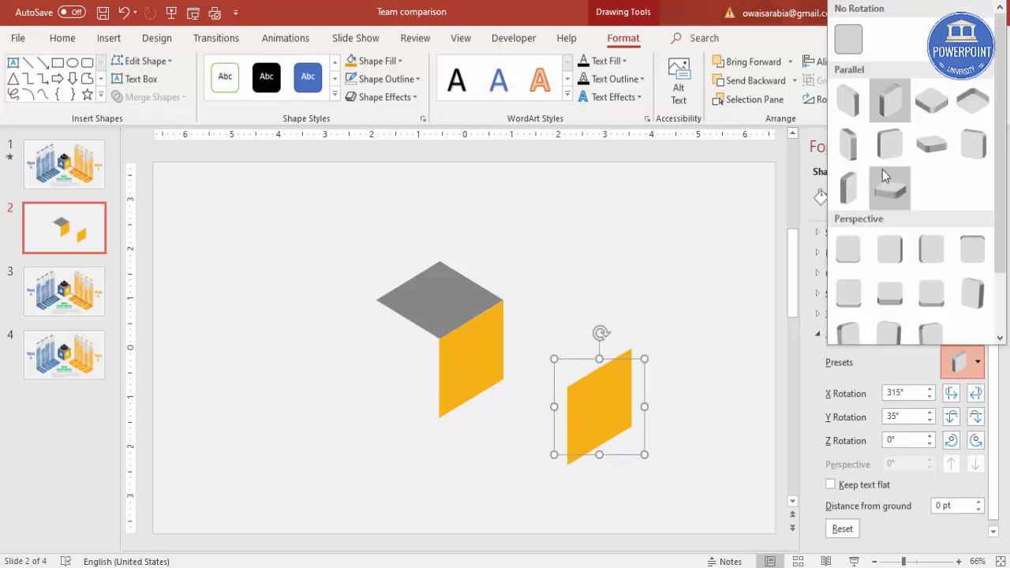
left_click(859, 111)
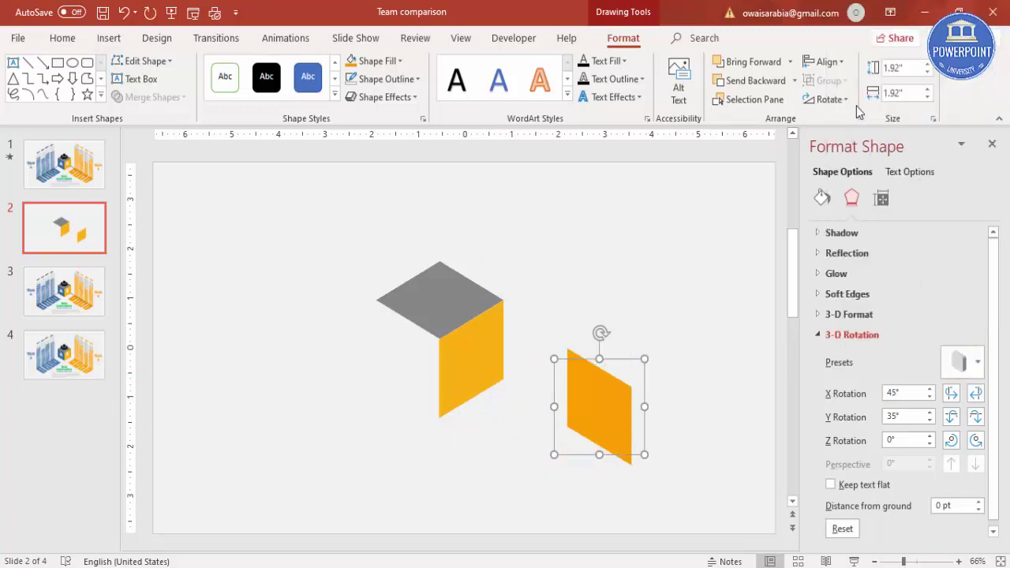
left_click(383, 64)
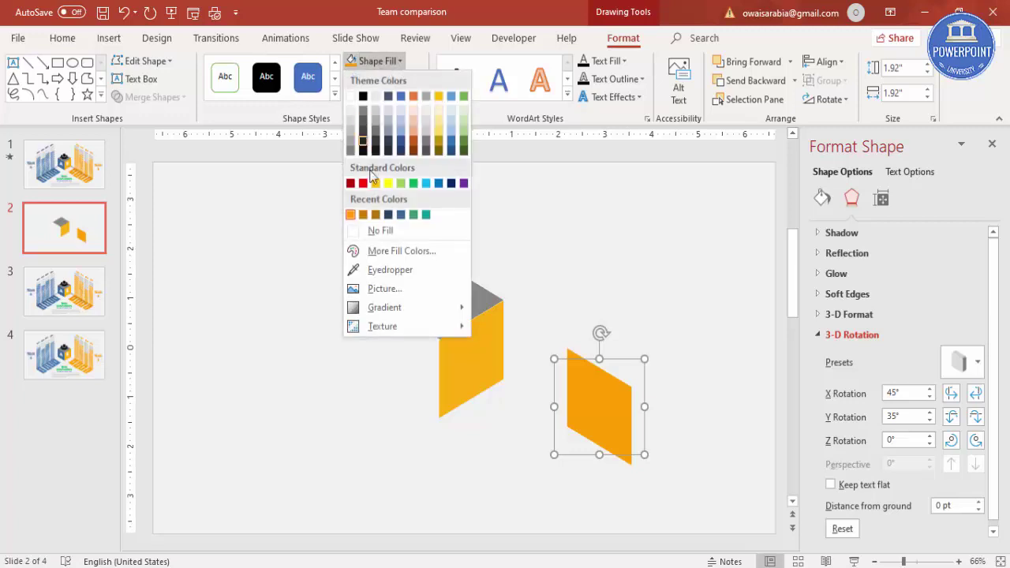
left_click(399, 215)
left_click_drag(593, 405, 402, 355)
left_click(627, 358)
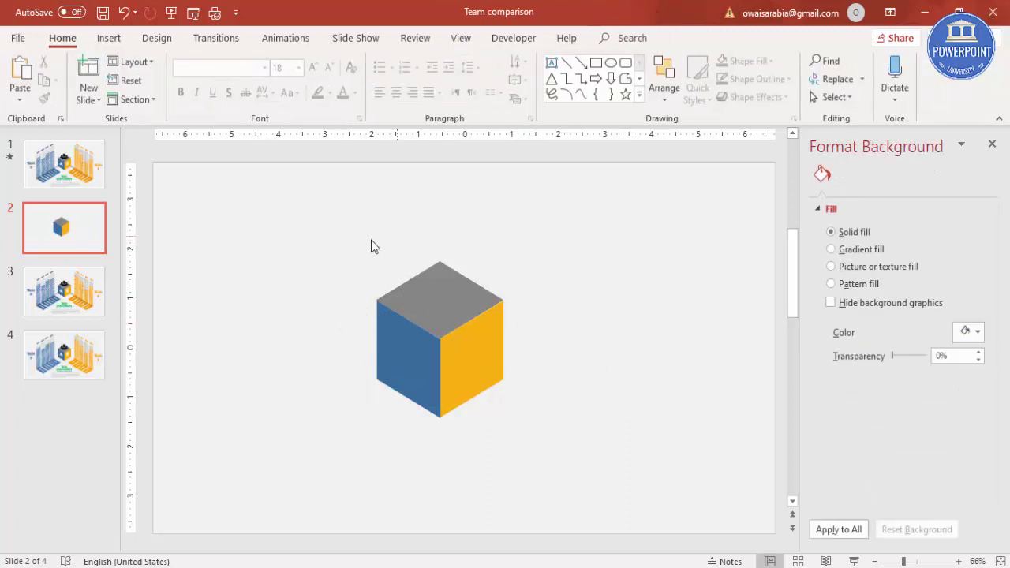
Step: Zoom in on the cube and nudge the first side face flush against the grey top
left_click(914, 563)
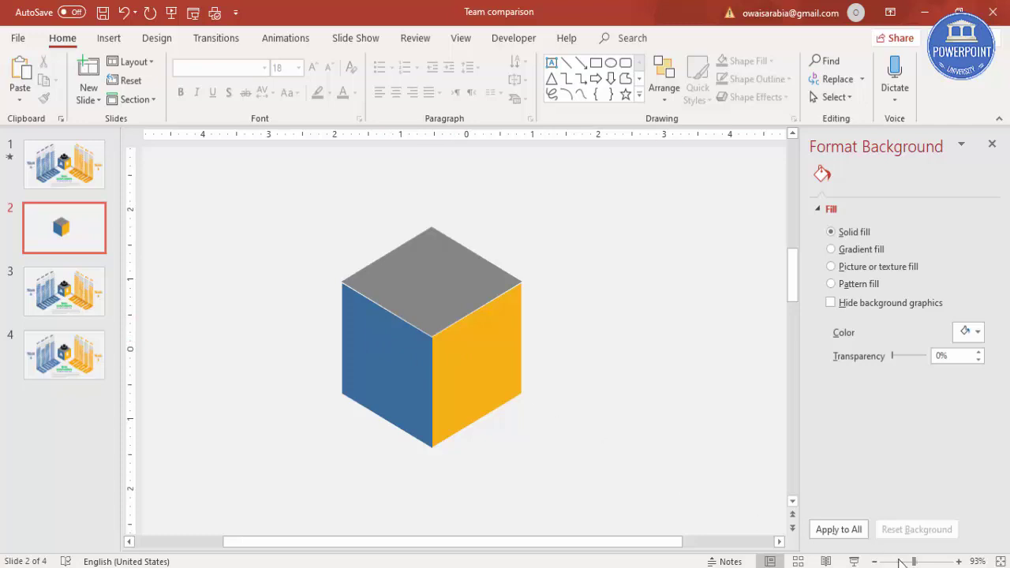
scroll(760, 461, "up", 5, "ctrl")
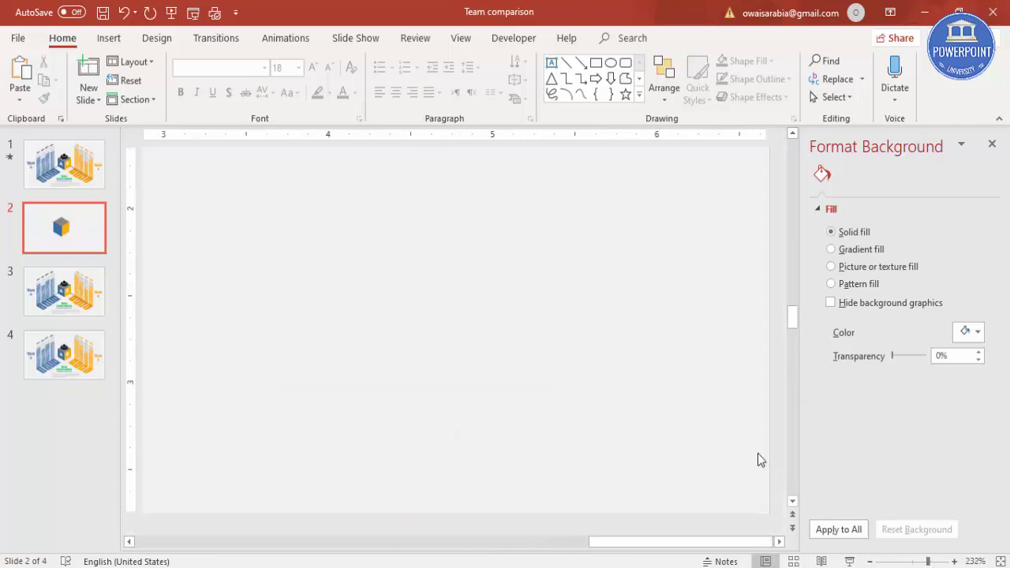
left_click(479, 541)
left_click_drag(476, 541, 365, 541)
scroll(434, 339, "up", 3)
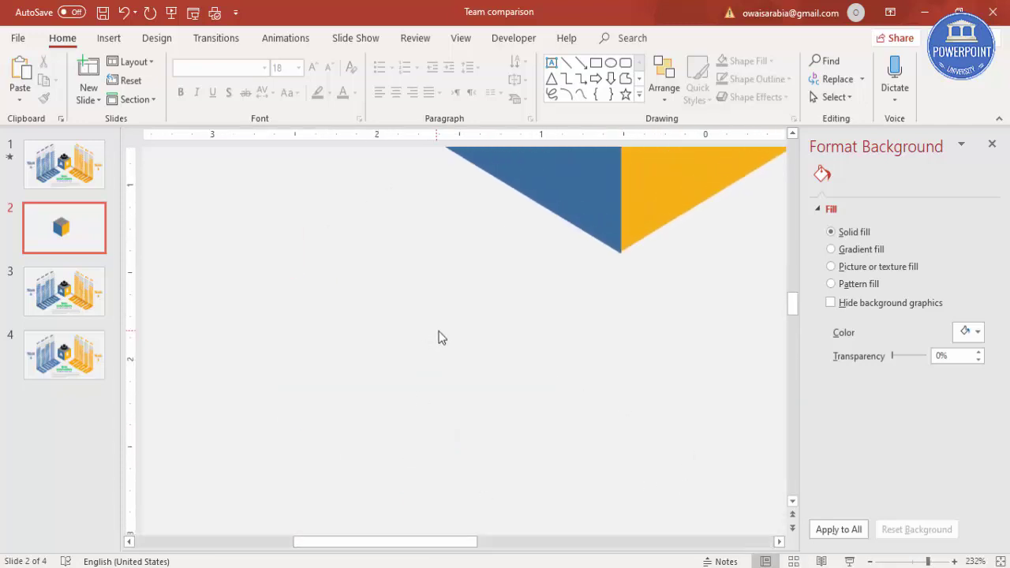
scroll(442, 338, "up", 8)
left_click(537, 416)
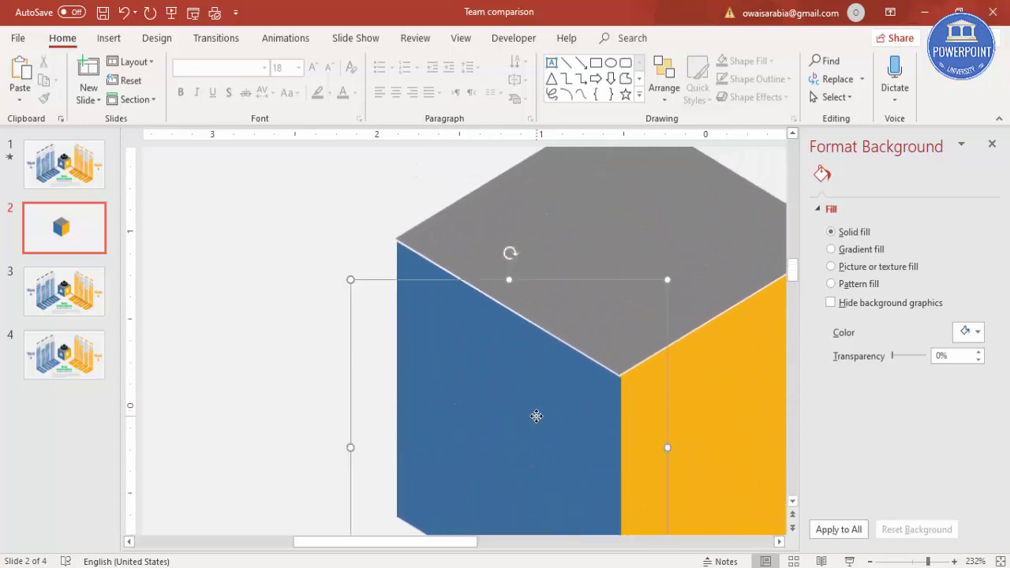
left_click_drag(537, 416, 533, 414)
key("ctrl+Up")
key("ctrl+Left")
key("ctrl+Left")
key("ctrl+Up")
Step: Fit the other side face into place on the cube and return to the full-slide view
left_click_drag(508, 459, 732, 400)
key("ctrl+Up")
key("ctrl+Up")
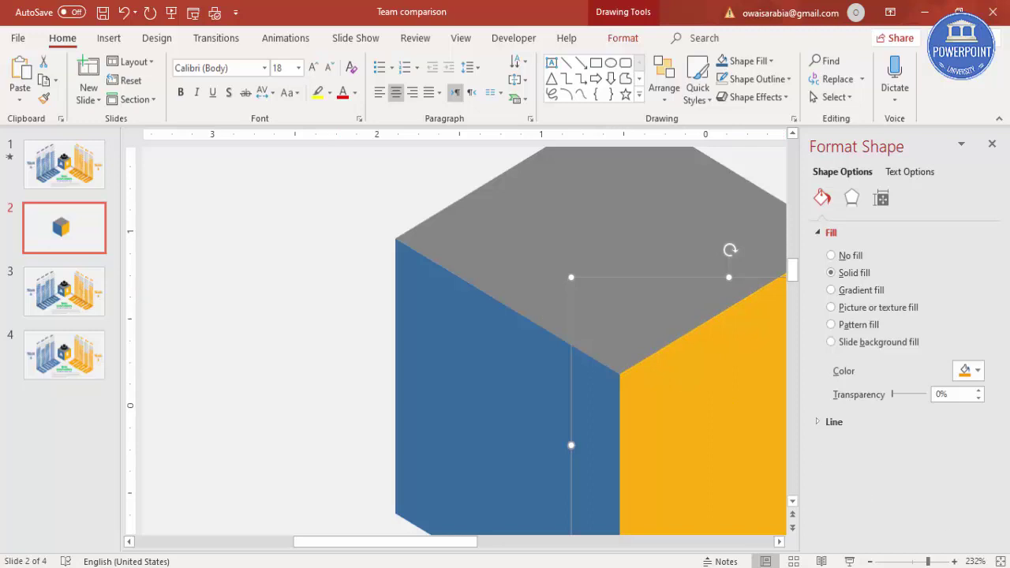
left_click(1000, 561)
left_click(562, 339)
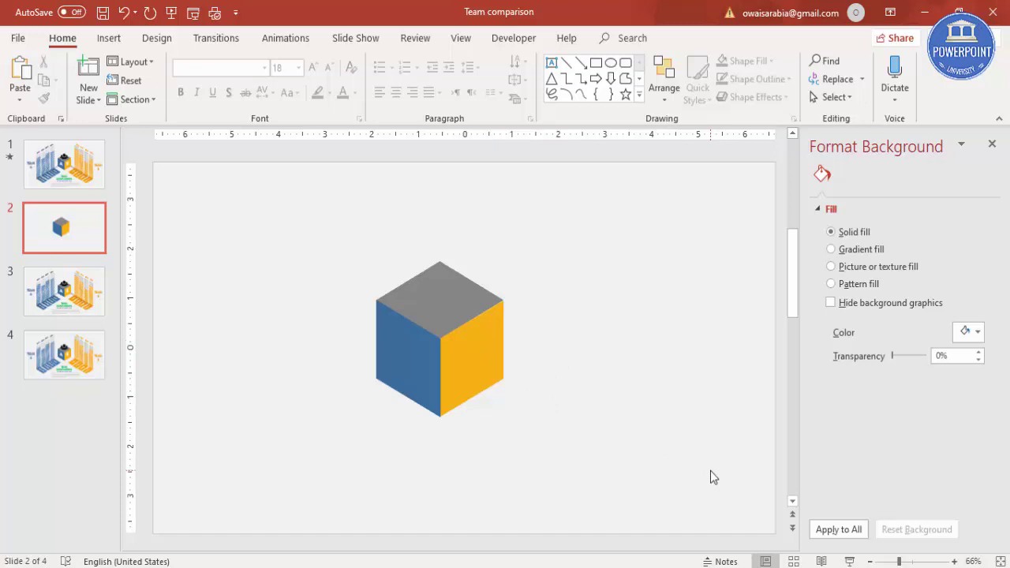
key("alt+w")
Step: Group the three faces into one cube, show guides, and centre it on the vertical guide
left_click_drag(314, 240, 600, 440)
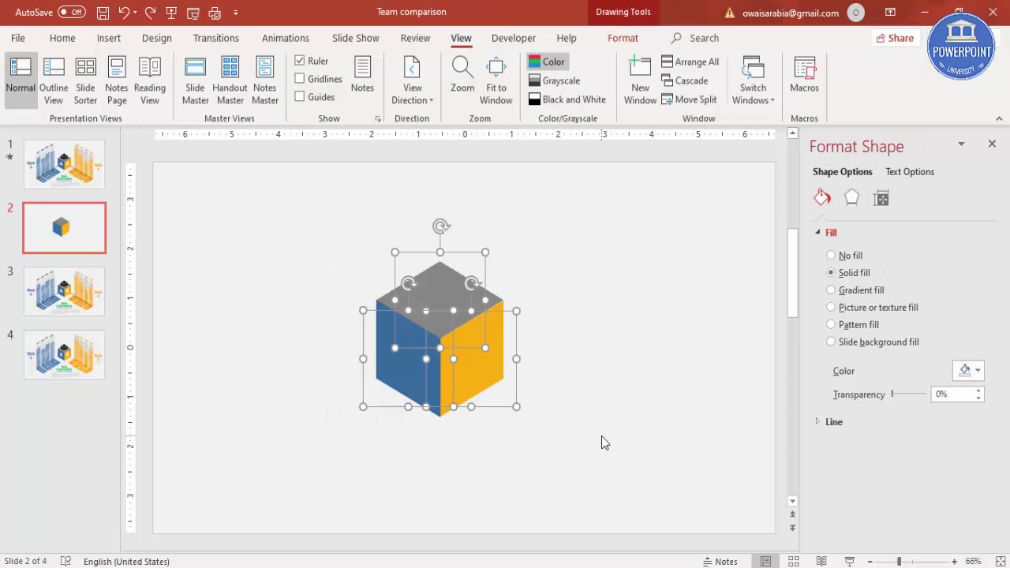
key("ctrl+g")
left_click(308, 97)
left_click_drag(444, 318, 463, 311)
left_click(588, 259)
Step: Pick the Rectangle shape from the Insert shapes gallery
left_click(109, 38)
left_click(240, 99)
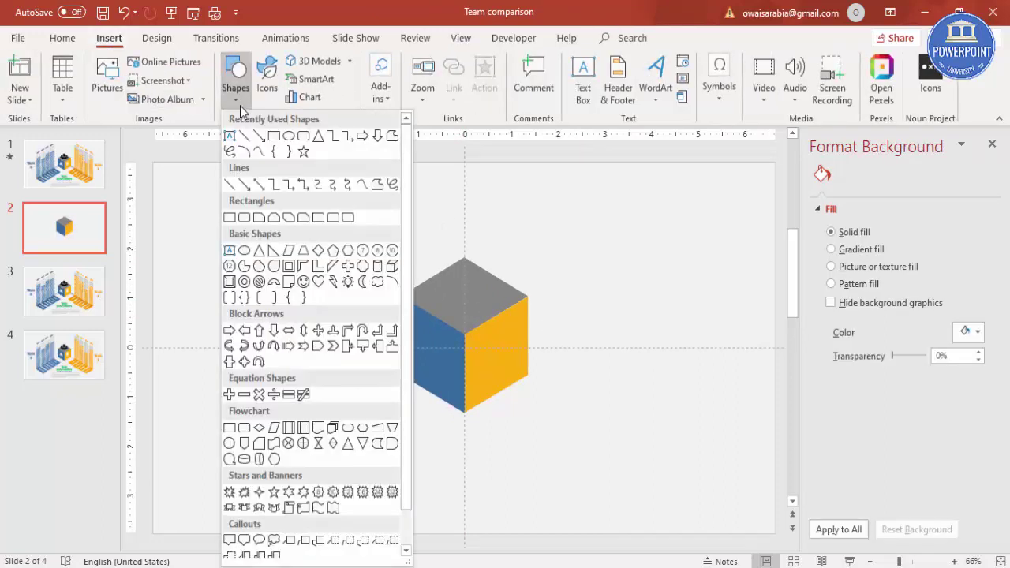
left_click(230, 218)
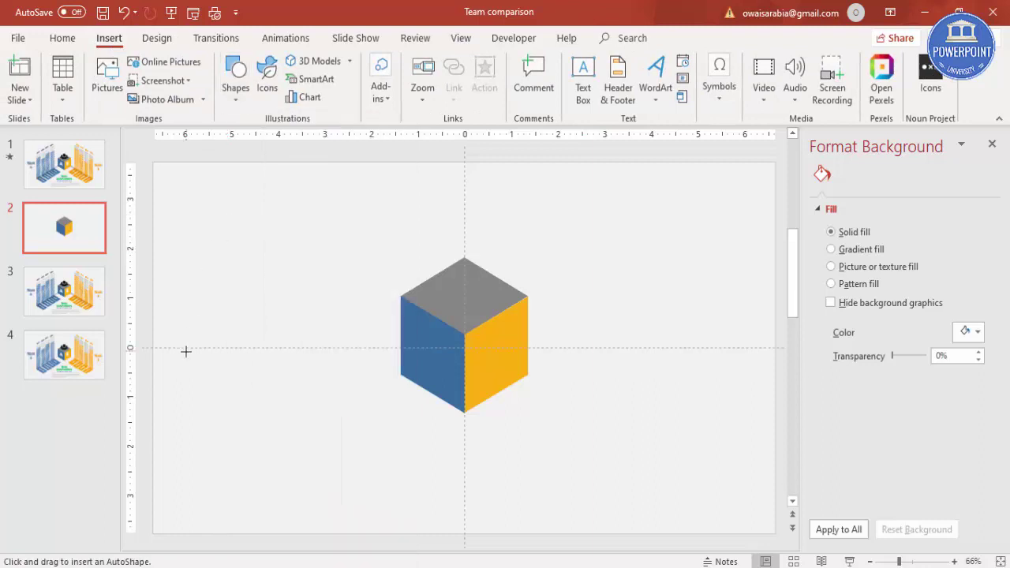
Step: Draw a 0.67 × 6.51-inch bar above the cube with a gradient ending in the eyedropped background colour
left_click_drag(225, 213, 529, 241)
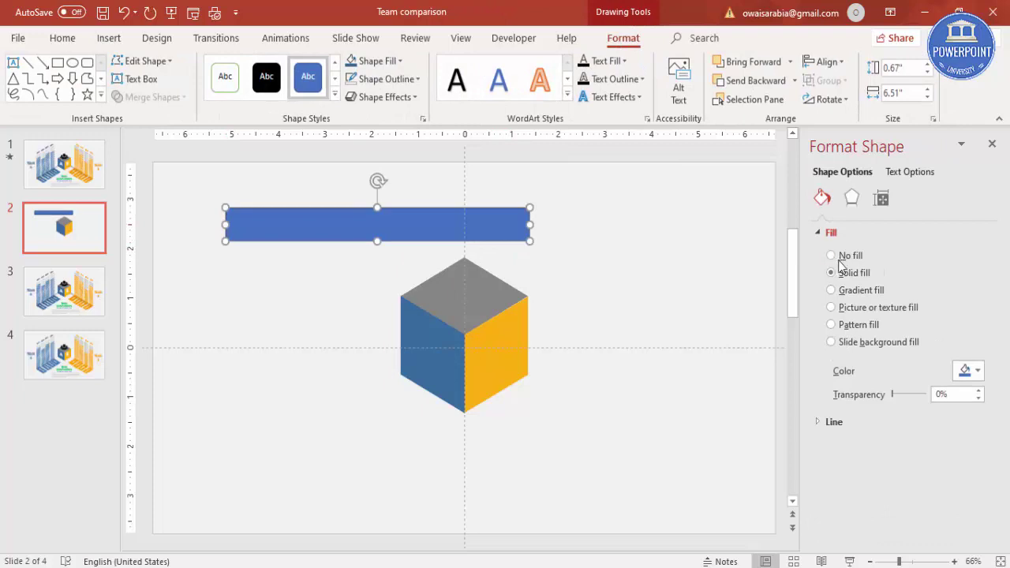
left_click(848, 291)
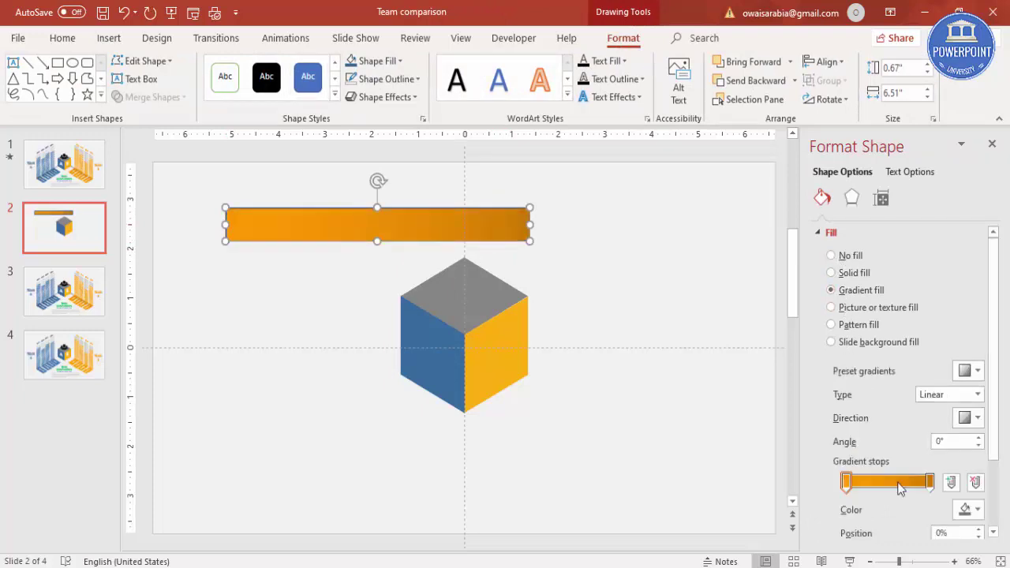
left_click(968, 509)
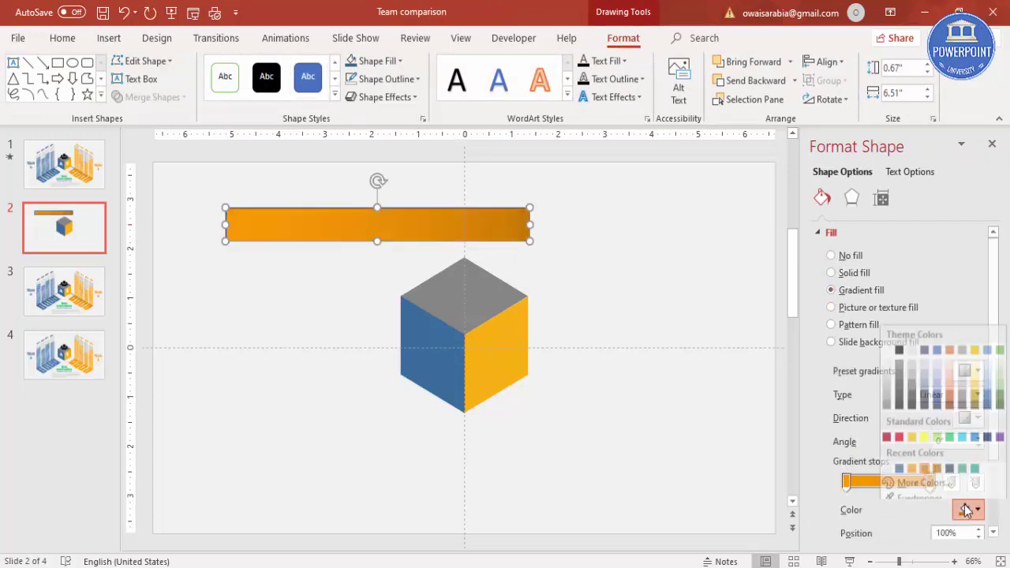
left_click(928, 492)
left_click(587, 406)
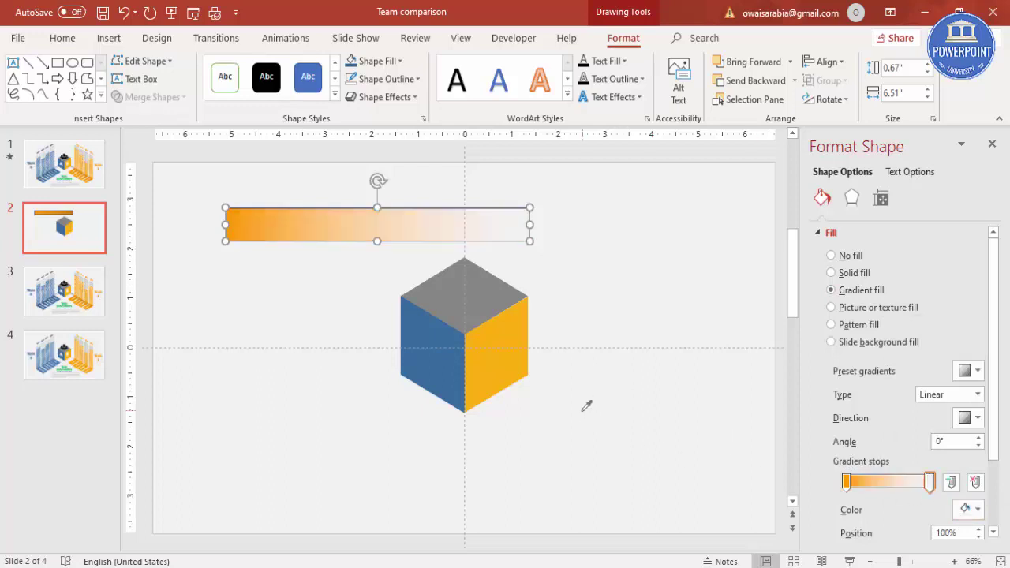
Step: Make the bar's left gradient stop black with a Linear Down direction
left_click(847, 482)
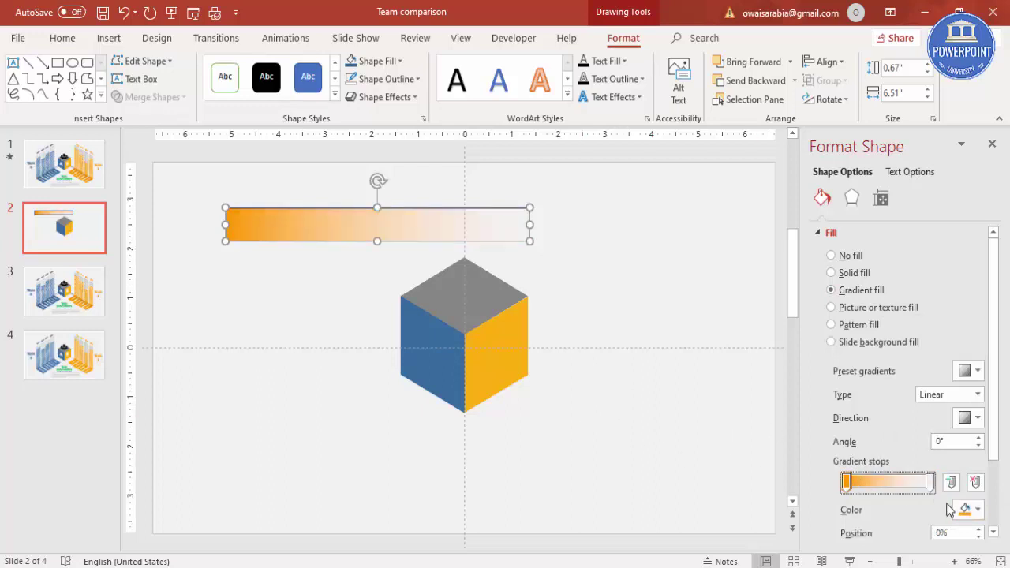
left_click(967, 509)
left_click(902, 341)
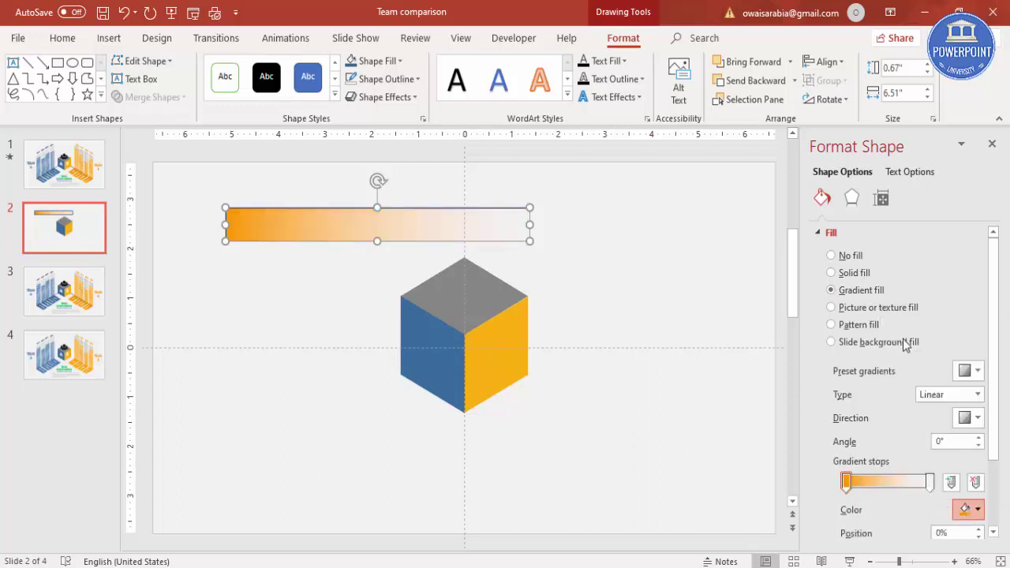
left_click(972, 420)
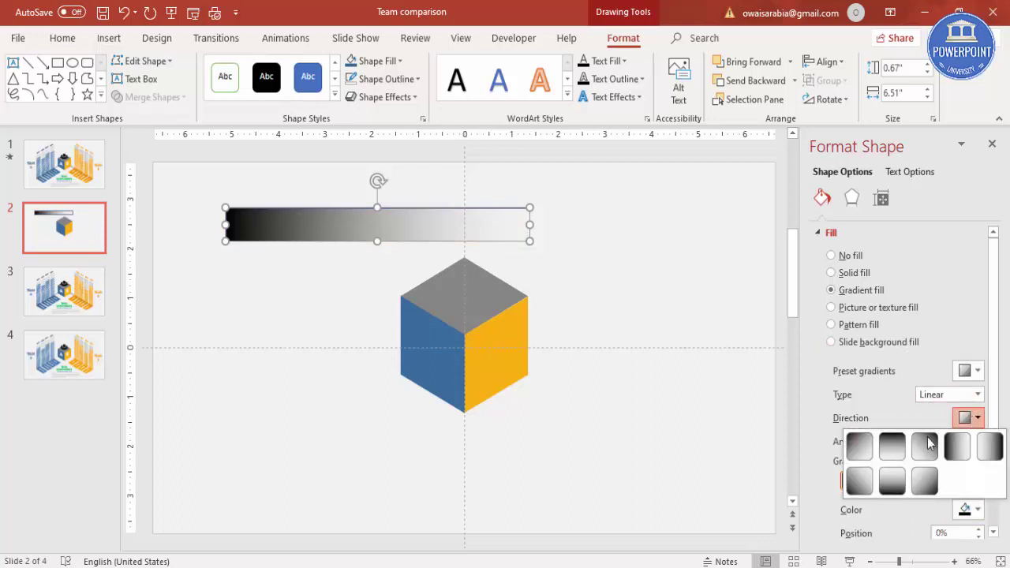
left_click(893, 449)
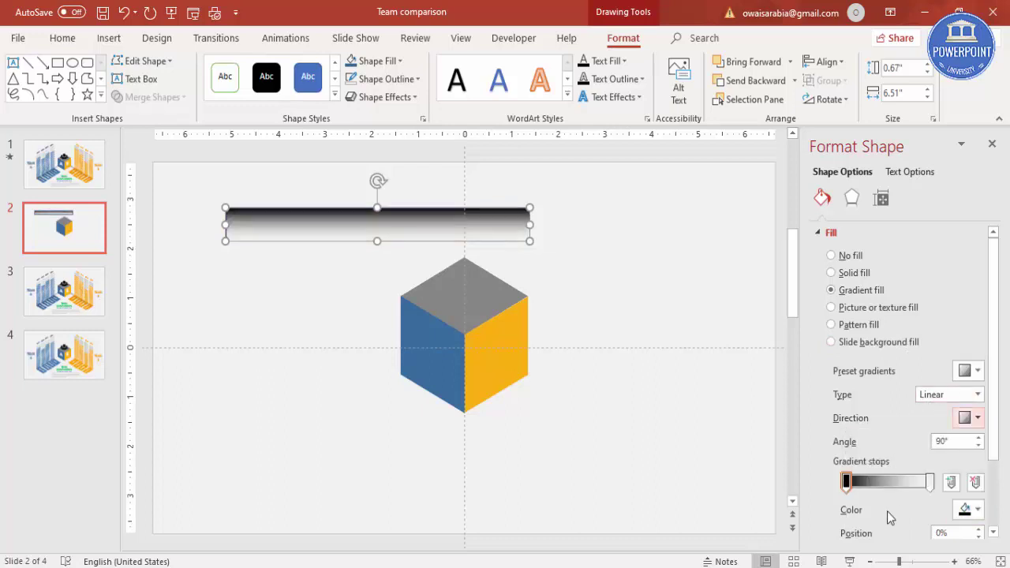
Step: Set the right gradient stop to 100% transparency and the left stop to 45%
left_click(930, 482)
scroll(992, 430, "down", 3)
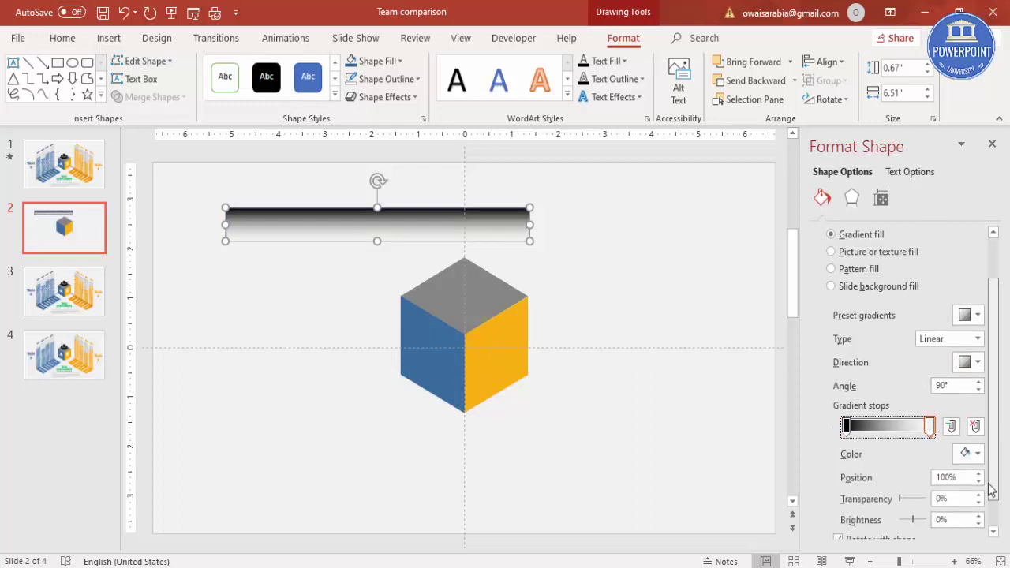
left_click_drag(902, 464, 960, 471)
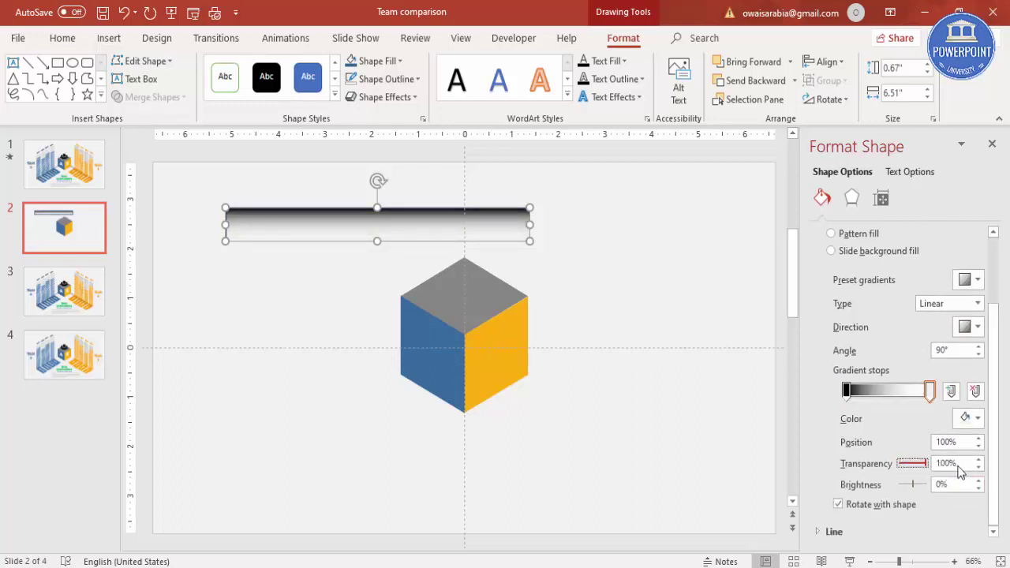
left_click(849, 389)
left_click_drag(902, 465, 915, 466)
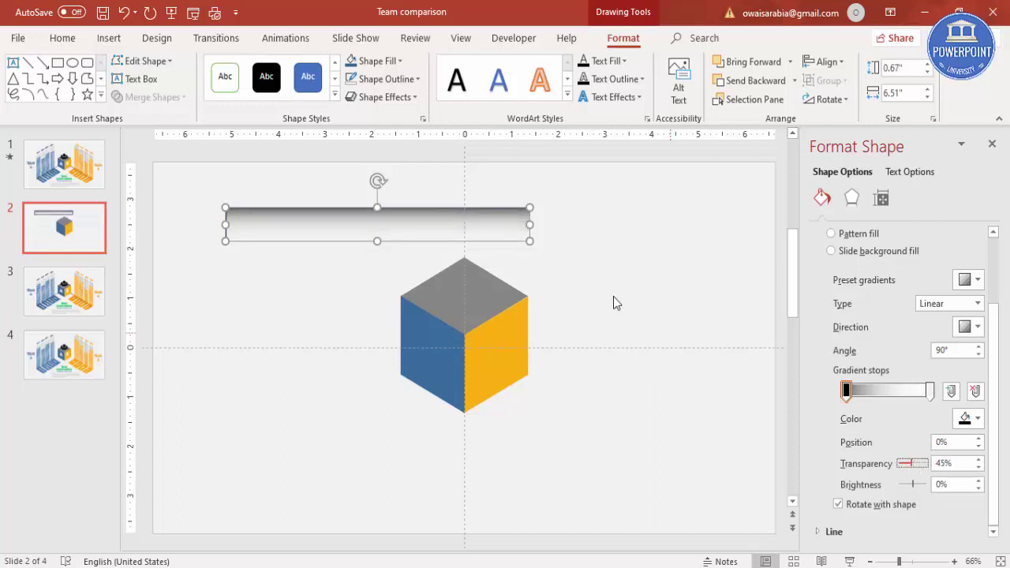
Step: Remove the bar's outline
left_click(617, 303)
double_click(355, 225)
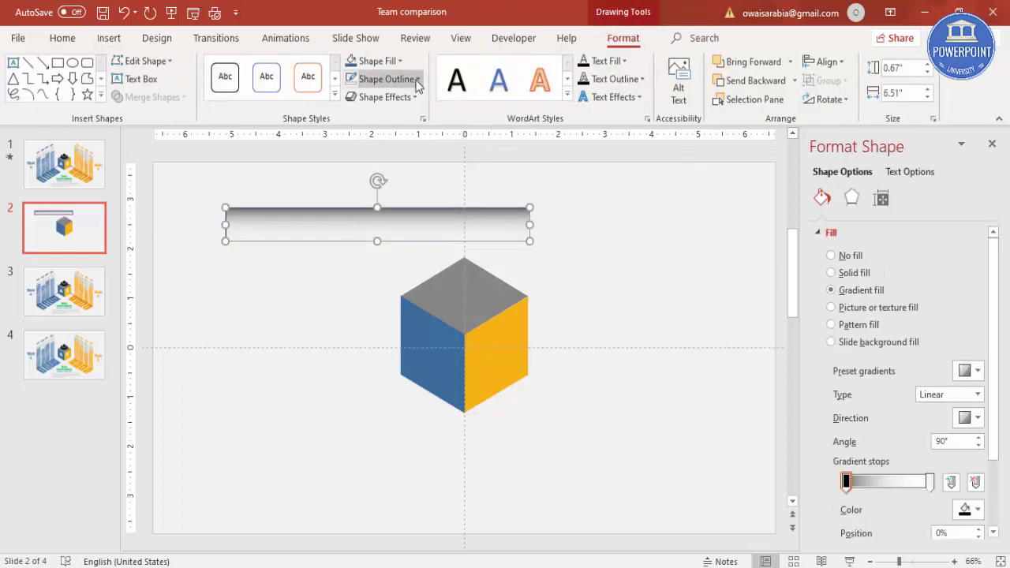
left_click(417, 80)
left_click(397, 245)
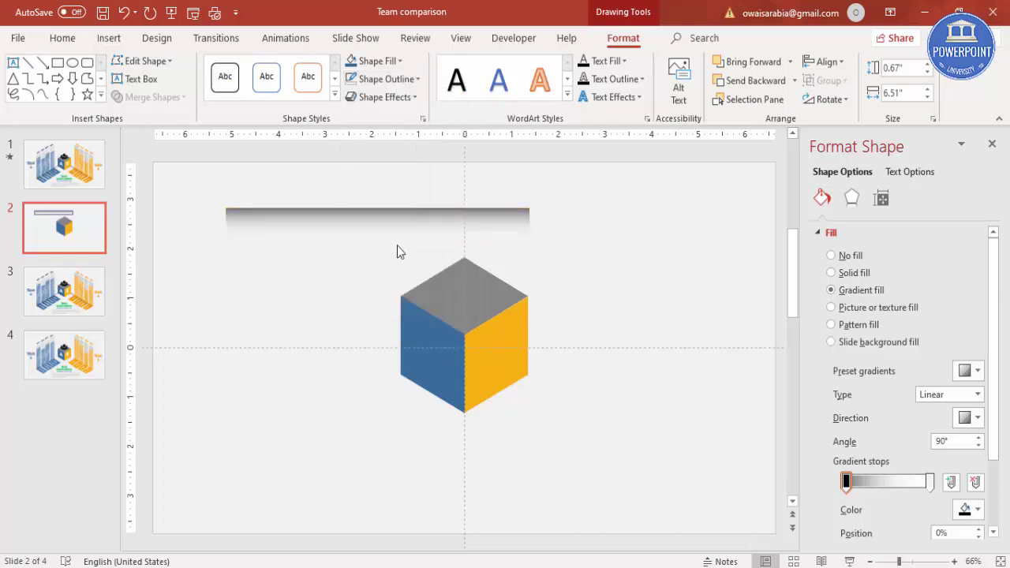
left_click(853, 200)
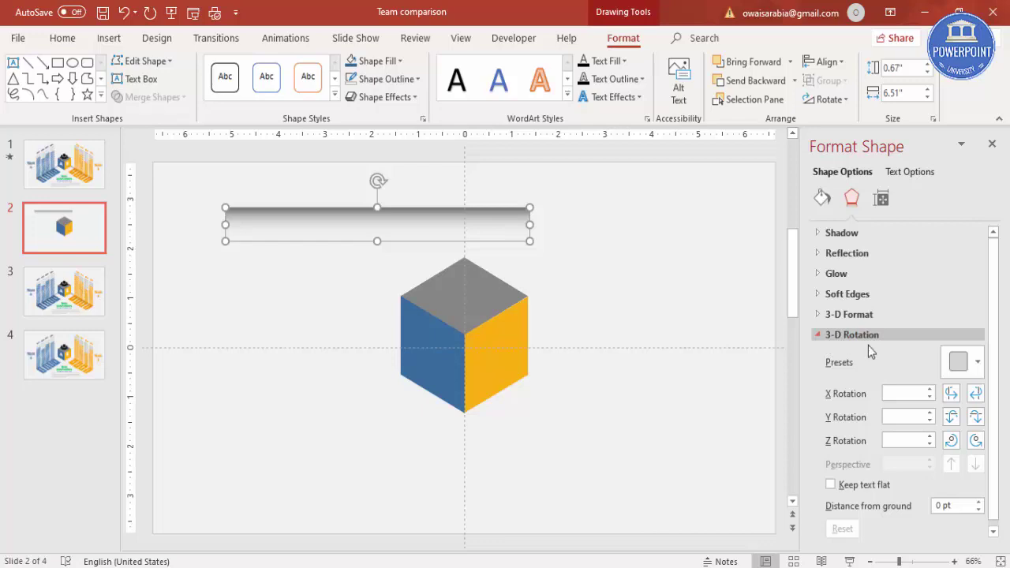
Step: Apply Isometric: Bottom Down rotation to the bar and move it to the cube's lower-right side
left_click(964, 367)
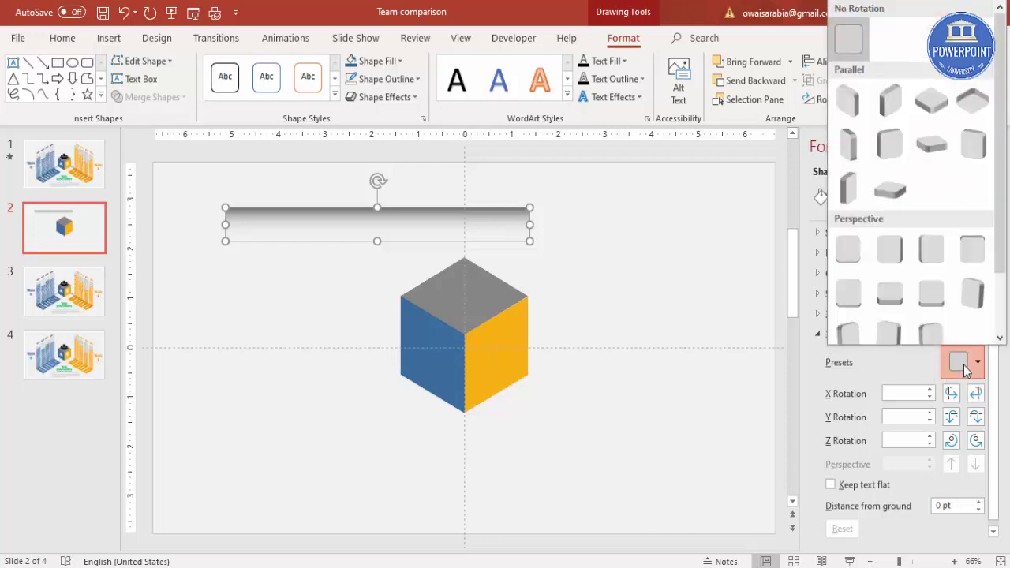
left_click(973, 103)
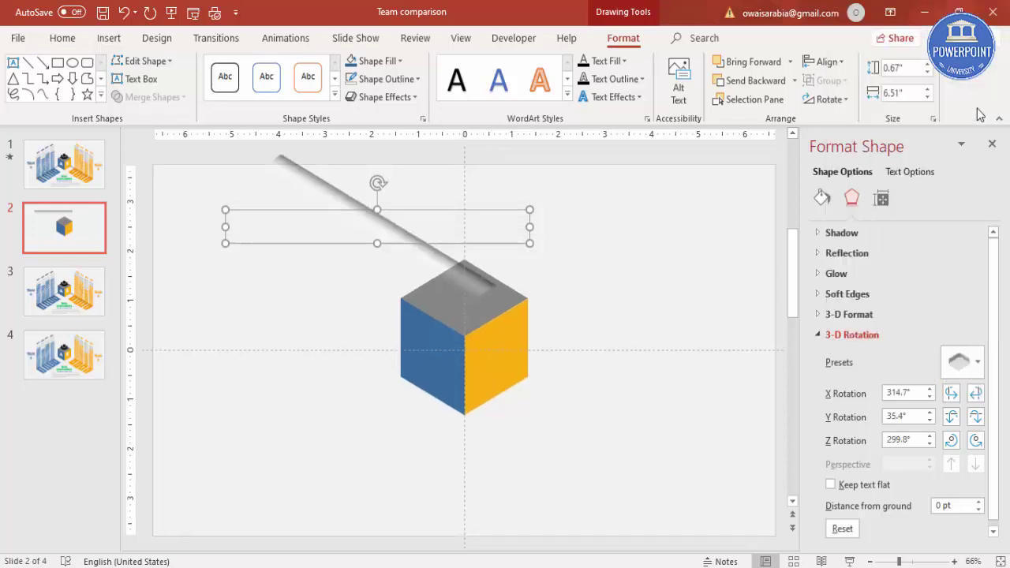
left_click_drag(386, 228, 629, 451)
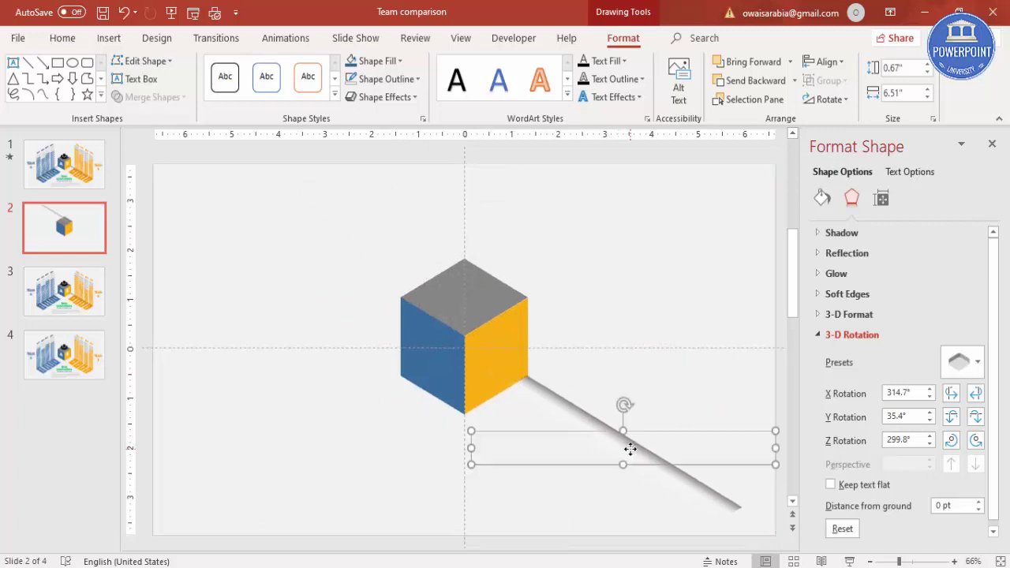
Step: Shorten the ground line to 5.19 inches, butt it against the cube corner, and copy it down-left
left_click_drag(774, 447, 712, 446)
left_click(647, 443)
left_click_drag(597, 444, 606, 434)
key("Down")
key("Down")
key("Right")
key("Right")
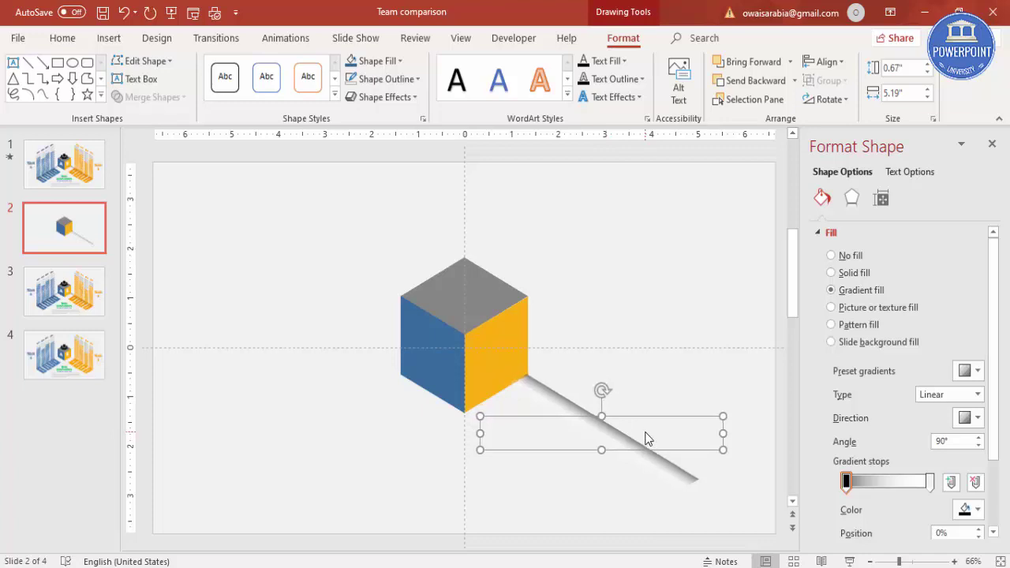
left_click_drag(647, 434, 392, 463)
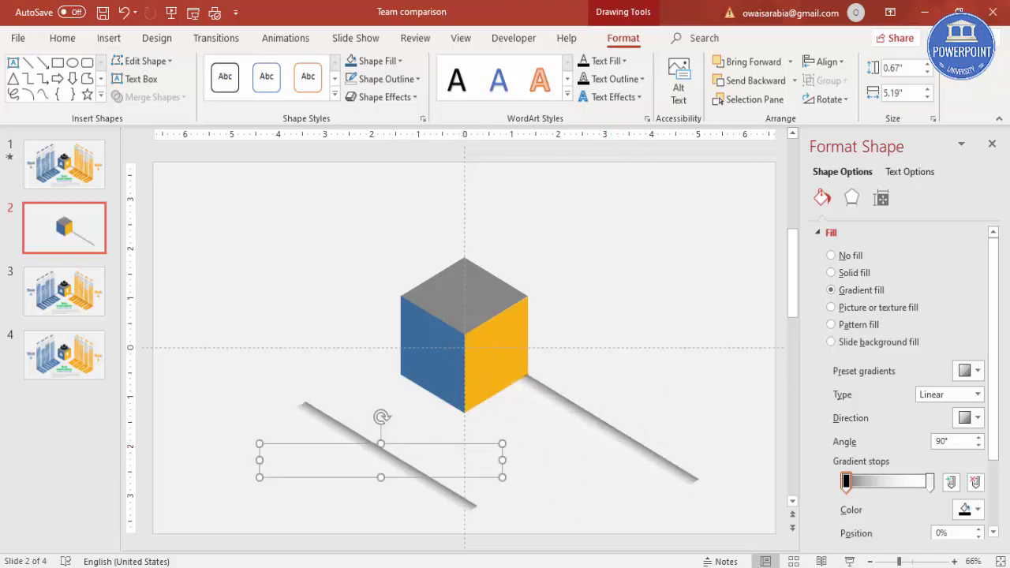
Step: Rotate the copied line onto the opposite diagonal and fit it under the cube's left corner
left_click(851, 195)
left_click(965, 370)
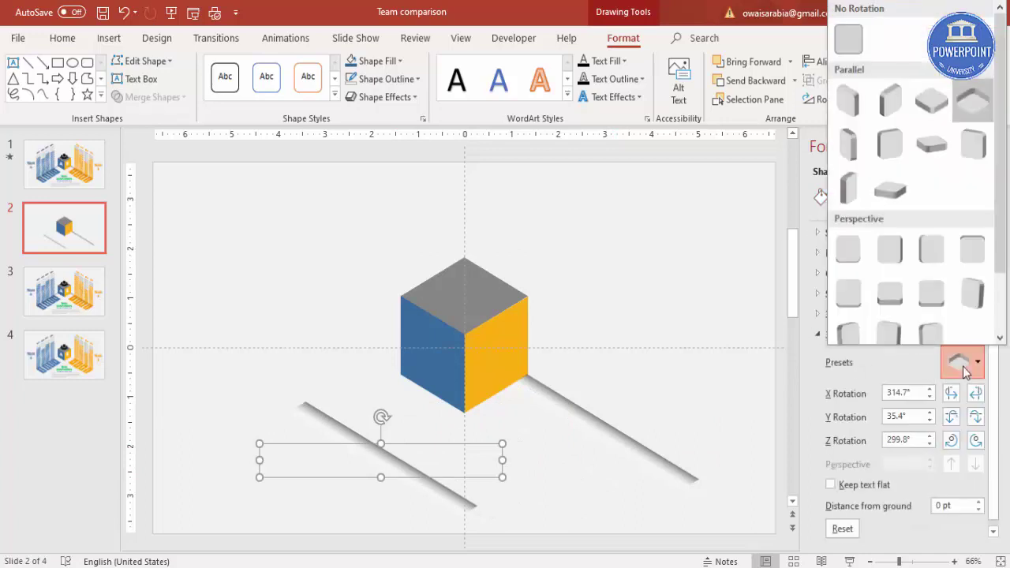
left_click(942, 109)
left_click(963, 363)
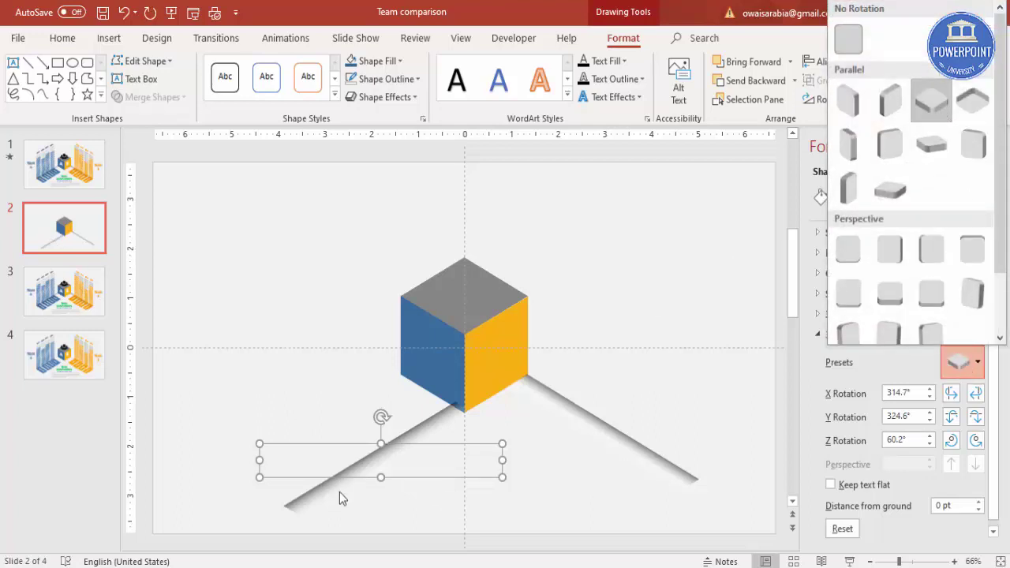
left_click(420, 427)
left_click_drag(400, 442, 348, 416)
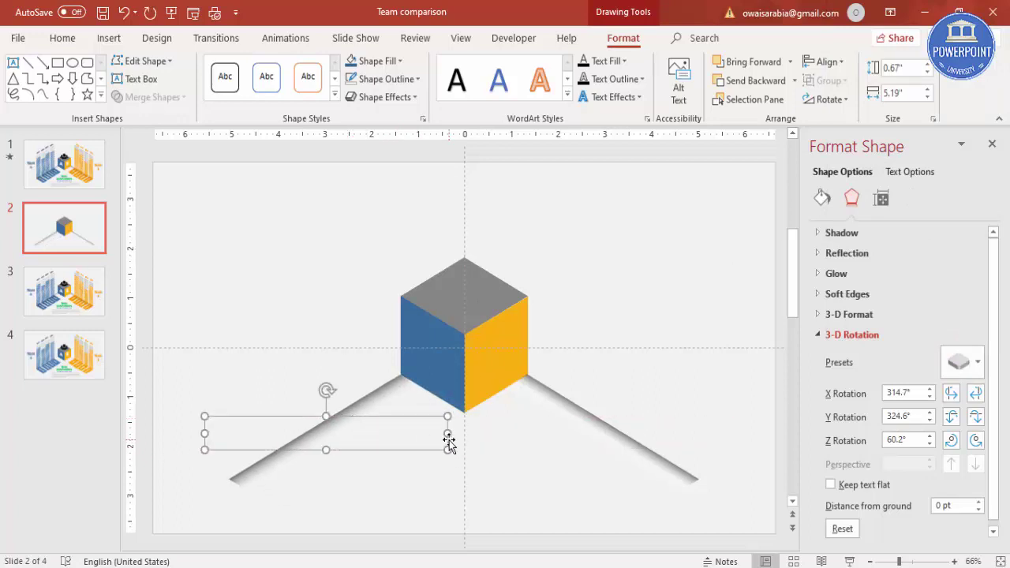
left_click(550, 214)
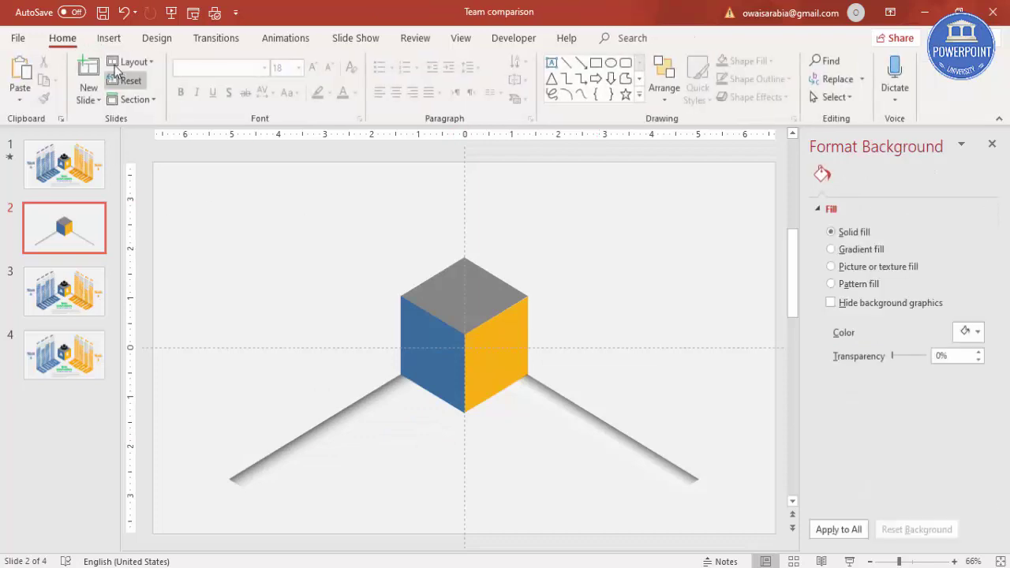
Step: Draw a small rectangle above and to the right of the cube
left_click(109, 38)
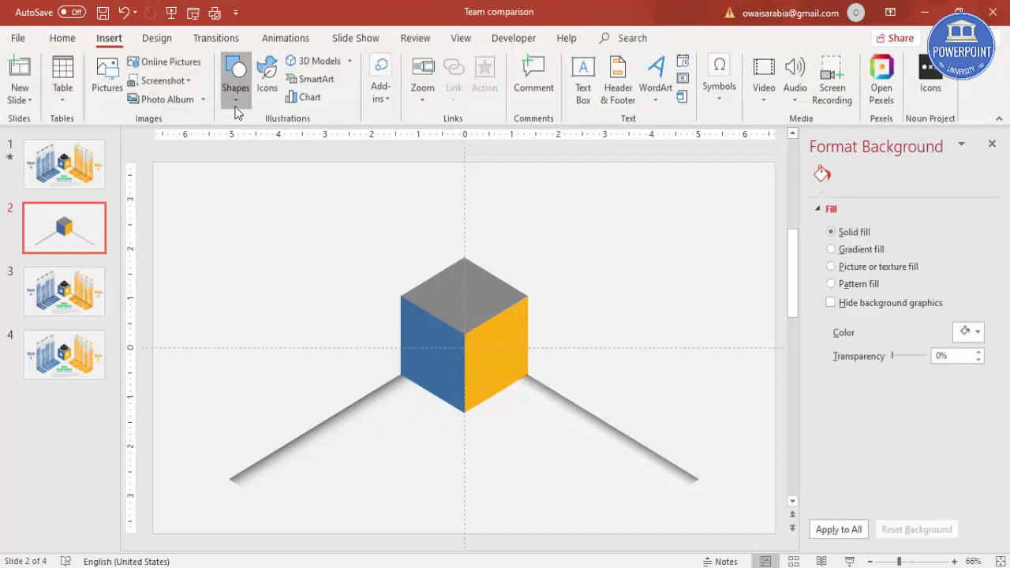
left_click(236, 78)
left_click(229, 218)
left_click_drag(533, 223, 576, 307)
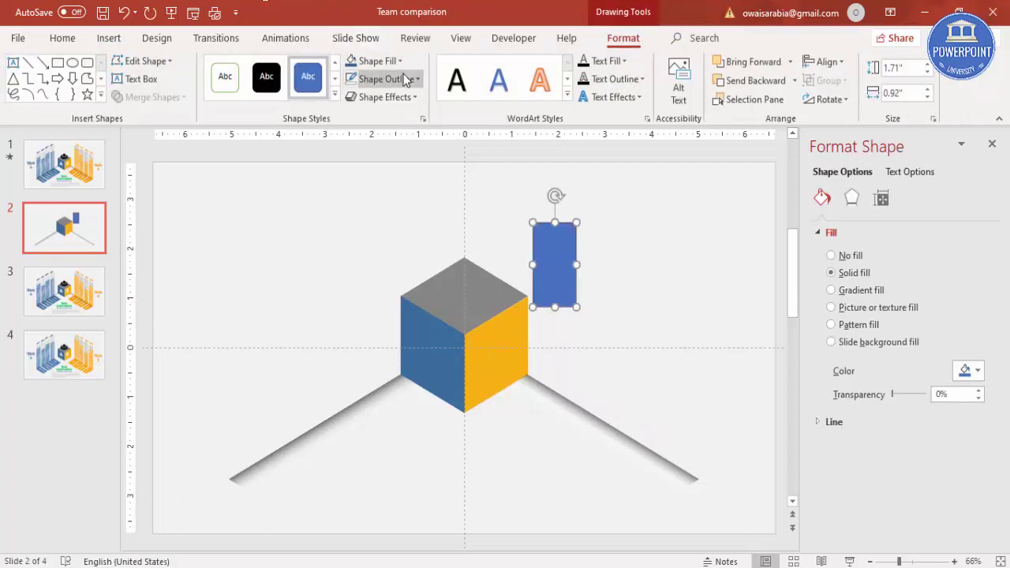
Step: Fill the new rectangle orange from Recent Colors
left_click(399, 79)
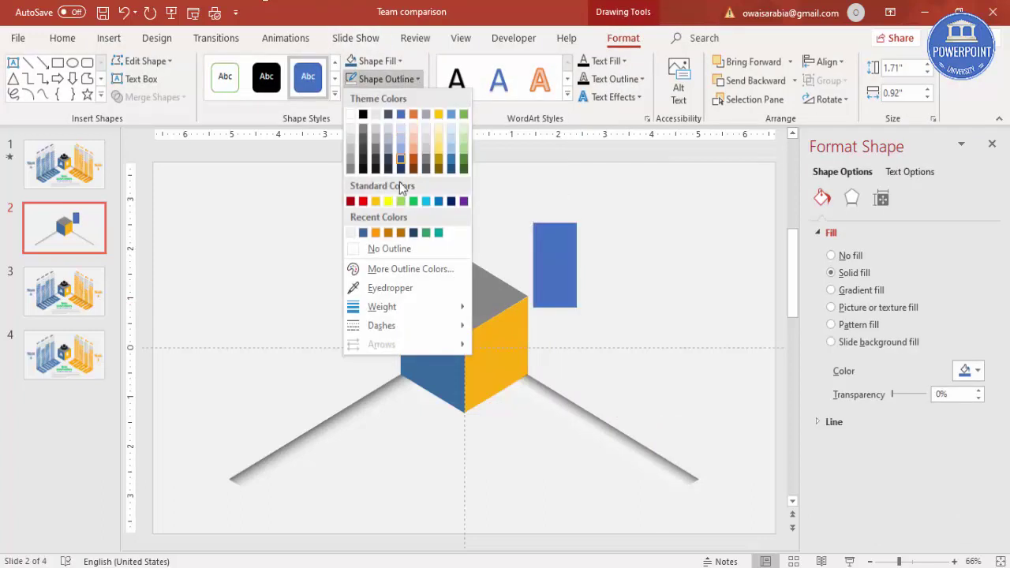
left_click(389, 61)
left_click(376, 217)
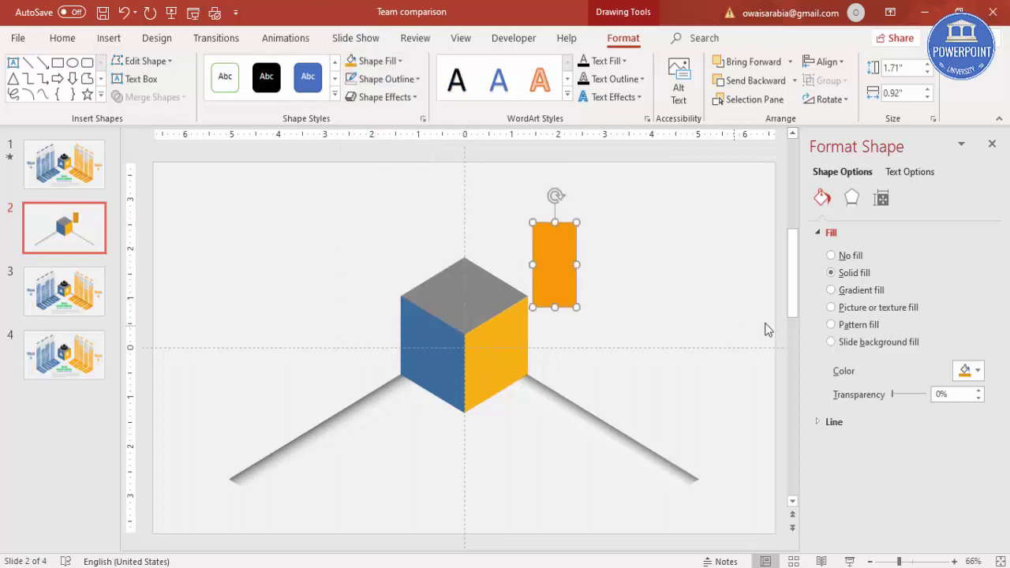
left_click(855, 205)
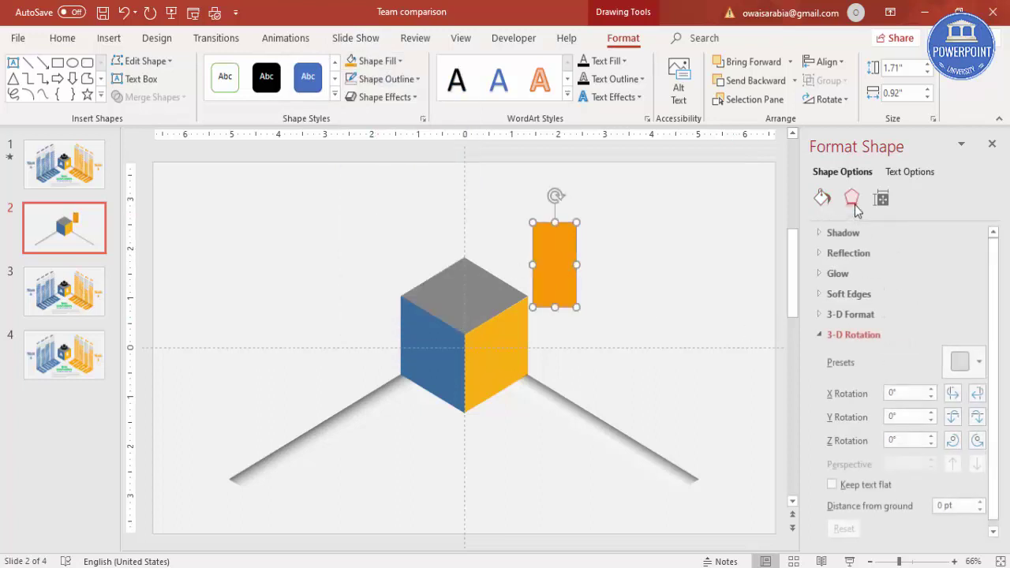
Step: Apply the Isometric: Bottom Down 3-D rotation preset to the orange rectangle
left_click(974, 364)
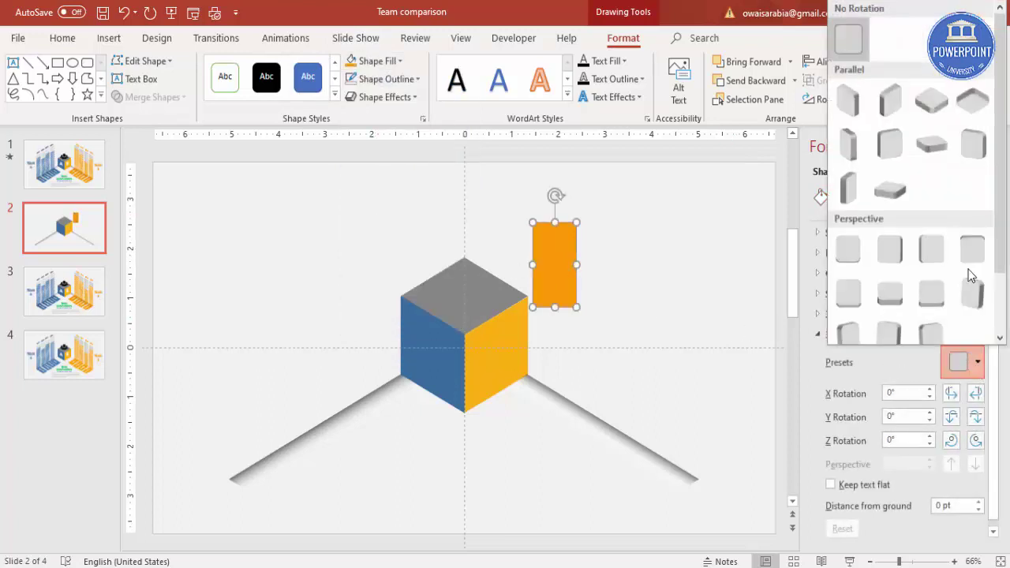
left_click(972, 110)
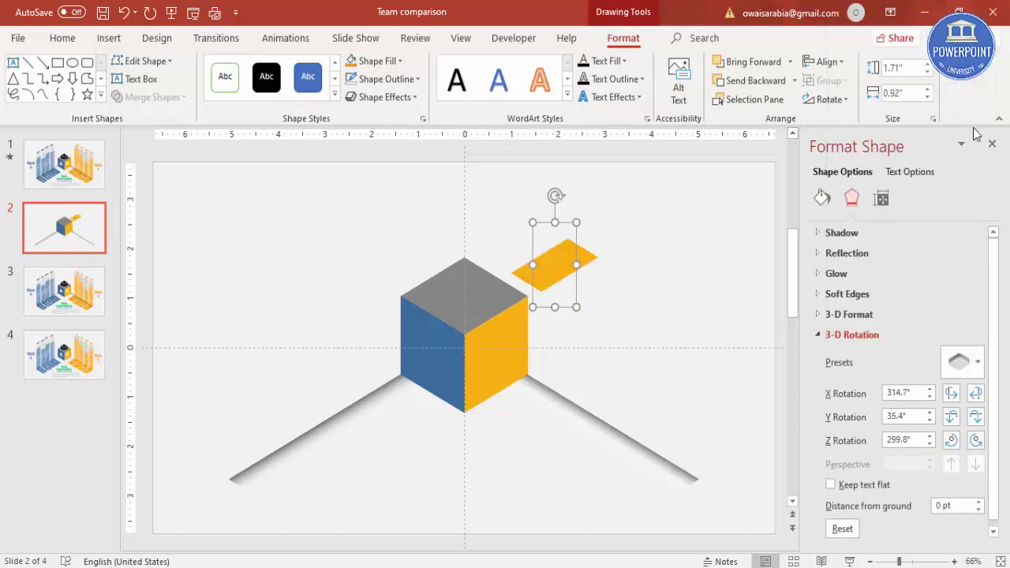
left_click(976, 361)
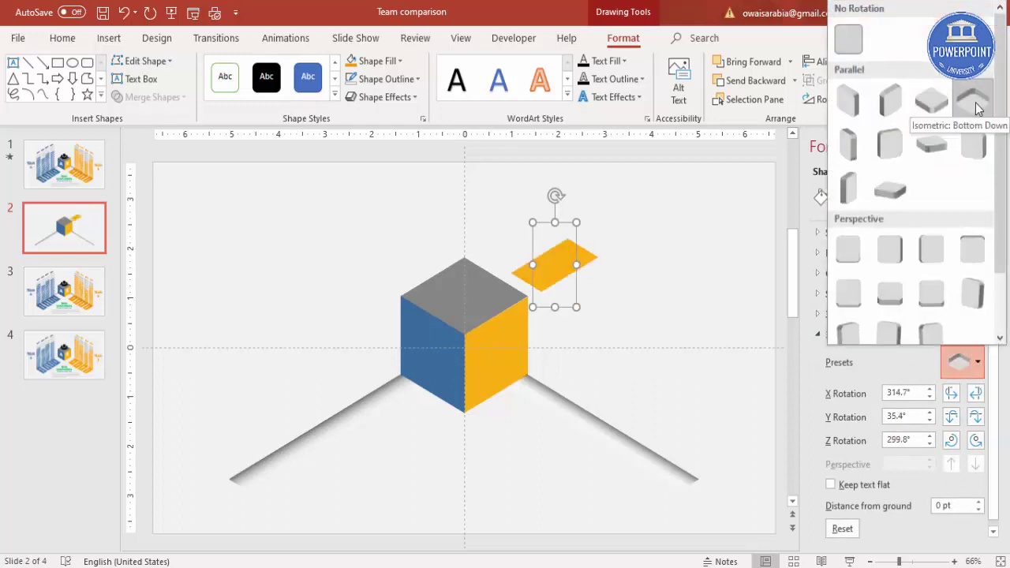
left_click(567, 270)
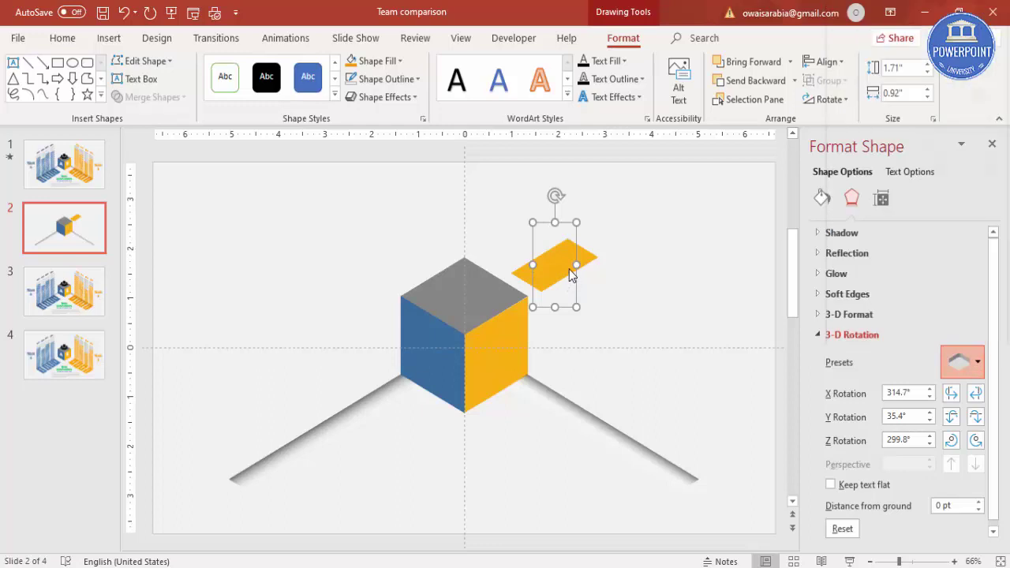
Step: Move the orange shape below the cube and nudge it onto the right ground line
left_click_drag(566, 270, 546, 417)
key("ctrl+Up")
key("ctrl+Left")
key("ctrl+Up")
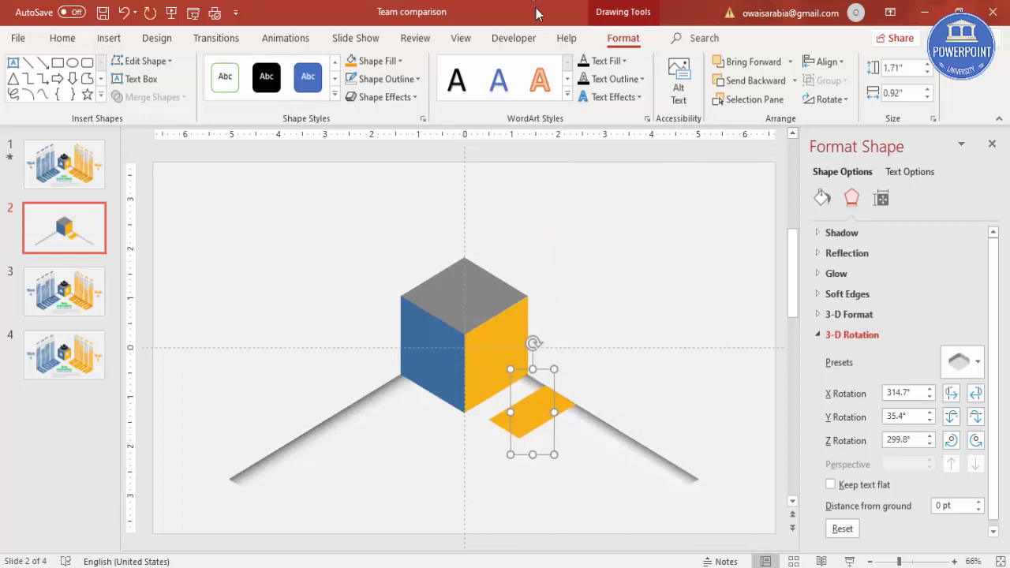
left_click(636, 289)
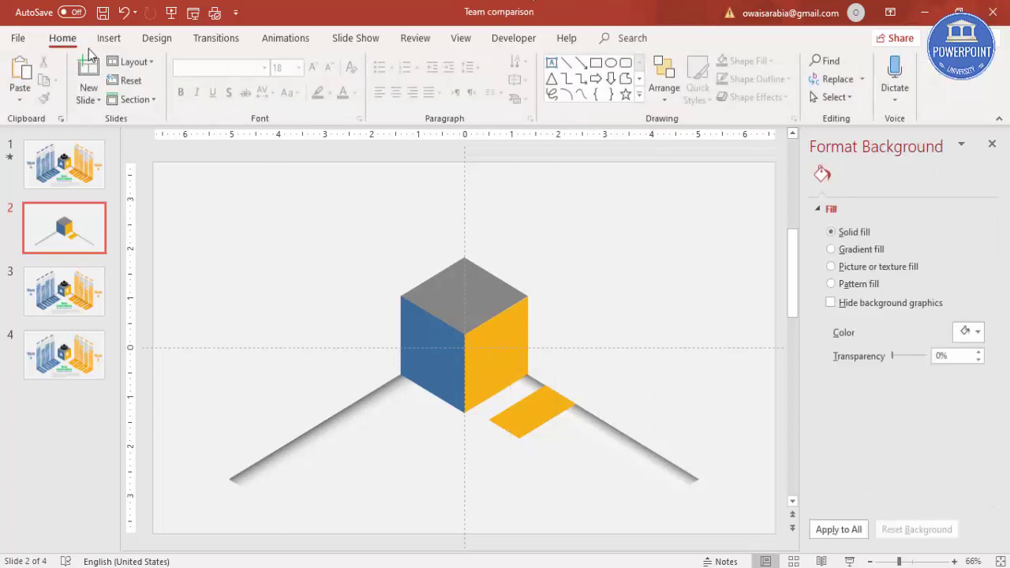
Step: Draw a tall rectangle on the slide's left side, left of the cube
left_click(109, 38)
left_click(237, 101)
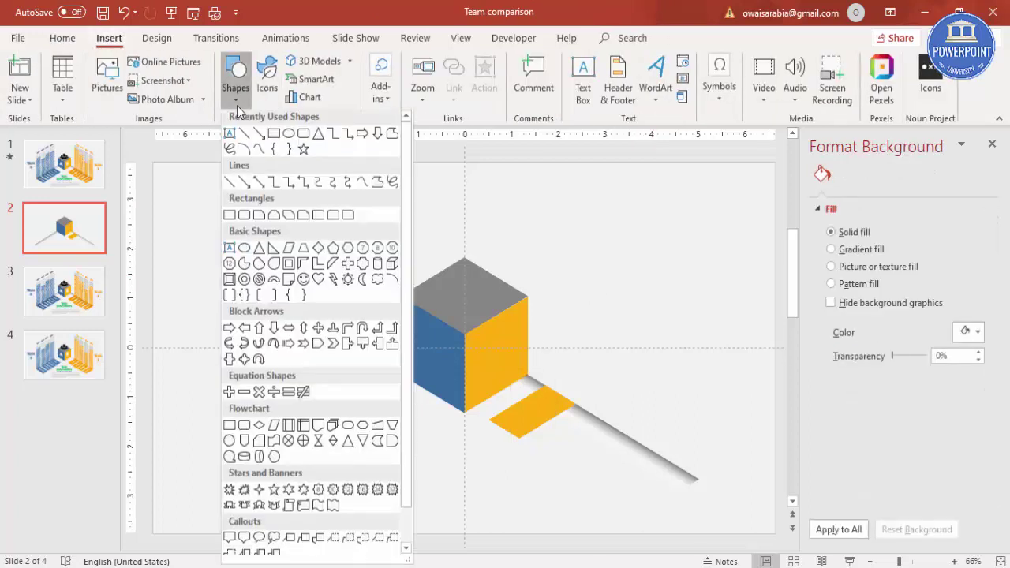
left_click(229, 218)
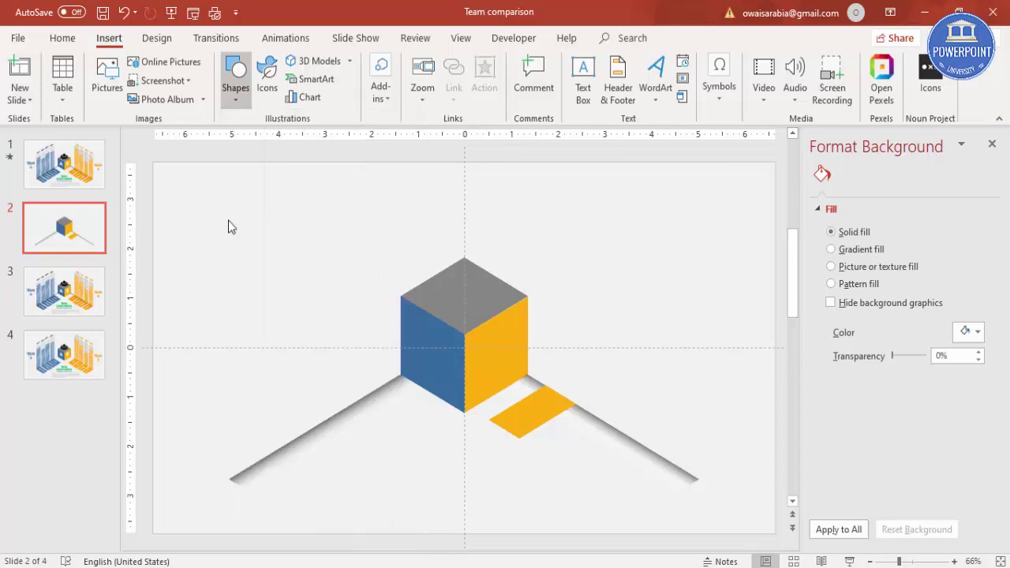
left_click_drag(199, 186, 252, 467)
Step: Select the tall blue rectangle and go to its Width box
left_click(553, 408)
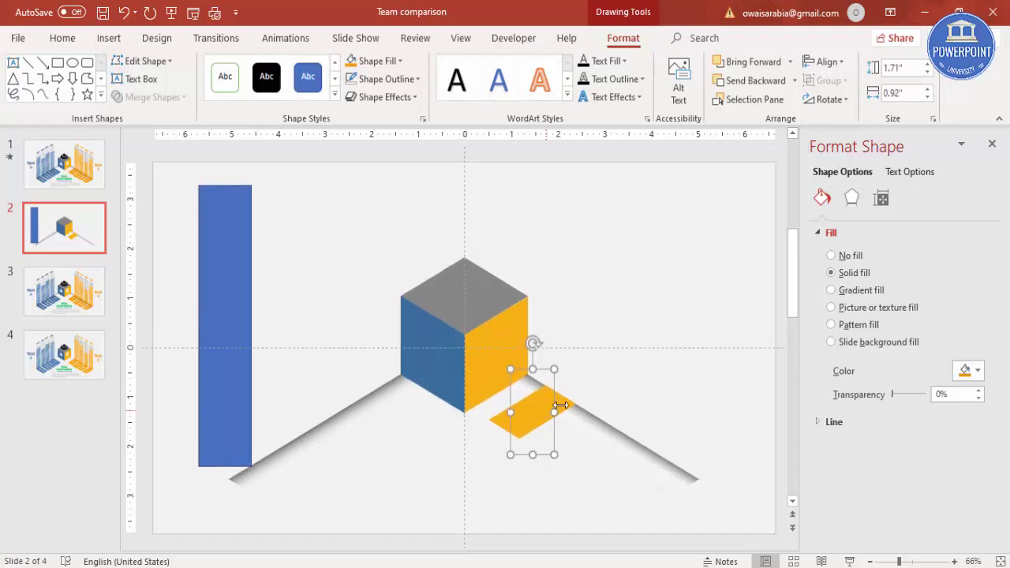
left_click(220, 288)
left_click(908, 93)
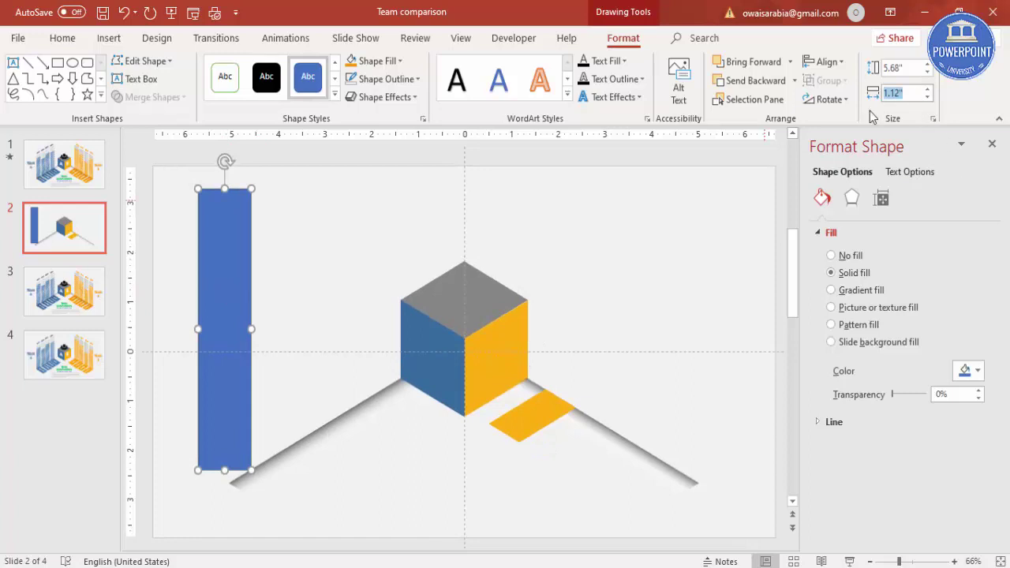